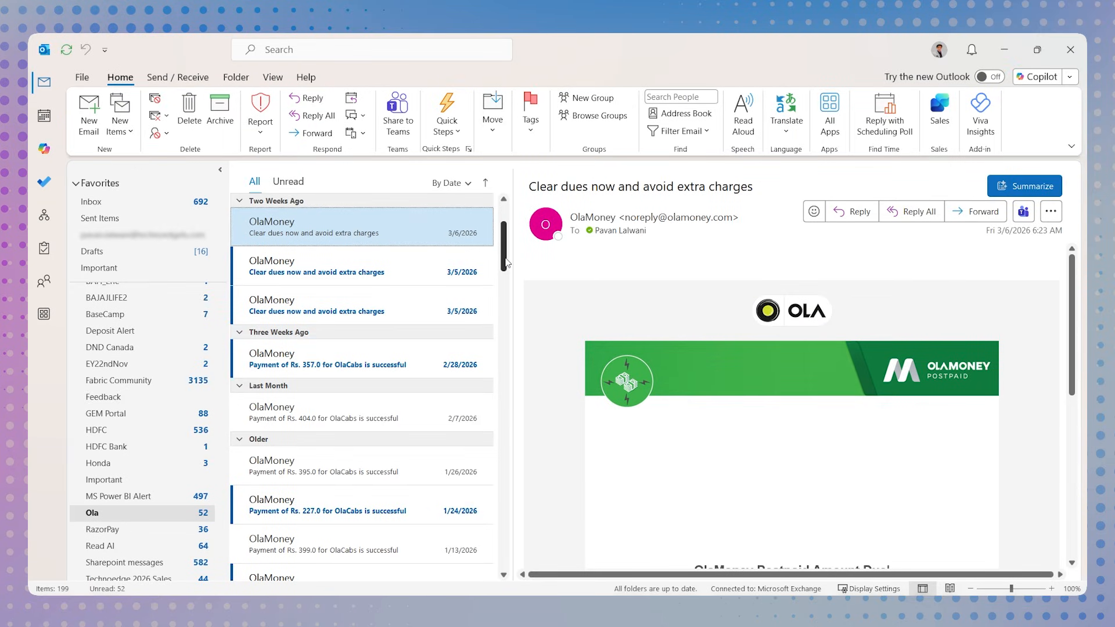
Look through the OlaMoney payment e-mails in the Ola folder
scroll(505, 262, "down", 2)
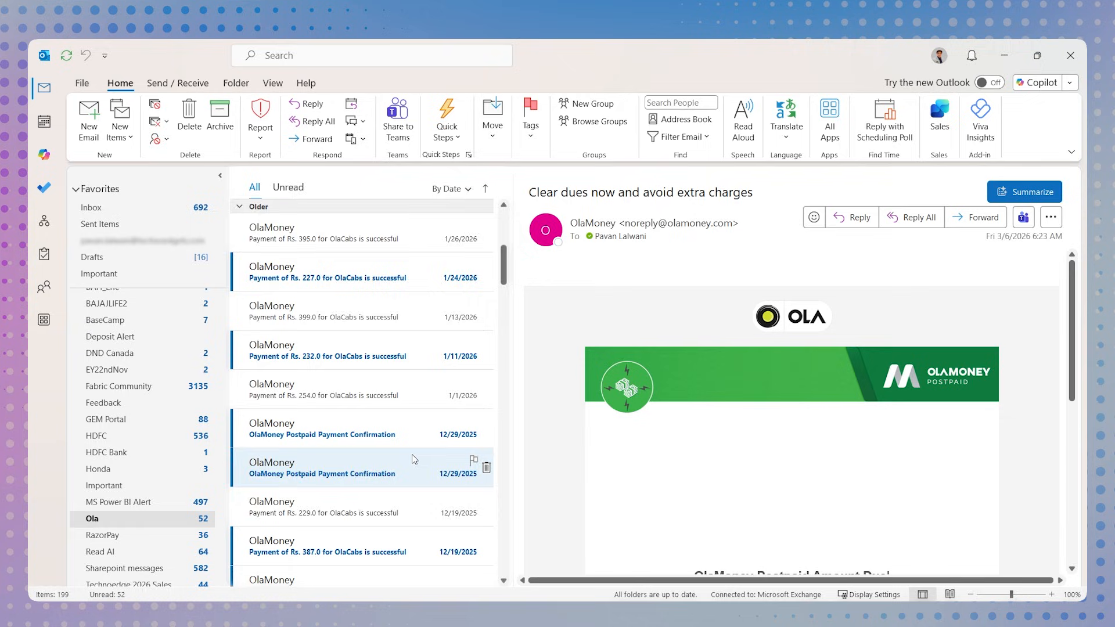
scroll(474, 473, "down", 3)
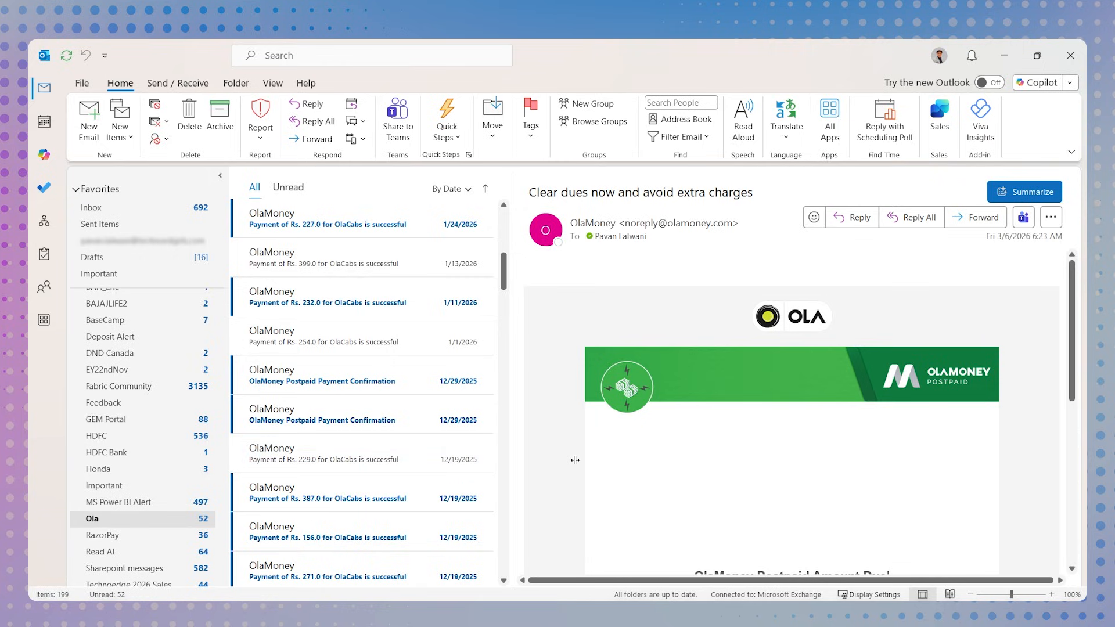
scroll(452, 490, "down", 3)
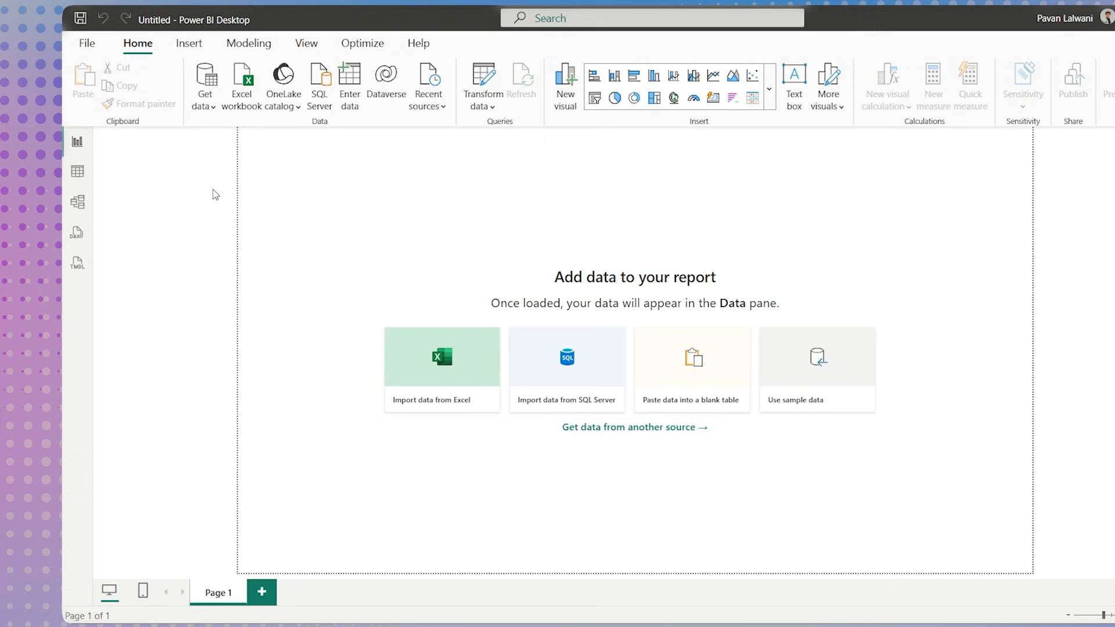
Switch to Power BI Desktop and get data through the Microsoft Exchange Online connector, searching for "exc"
left_click(205, 90)
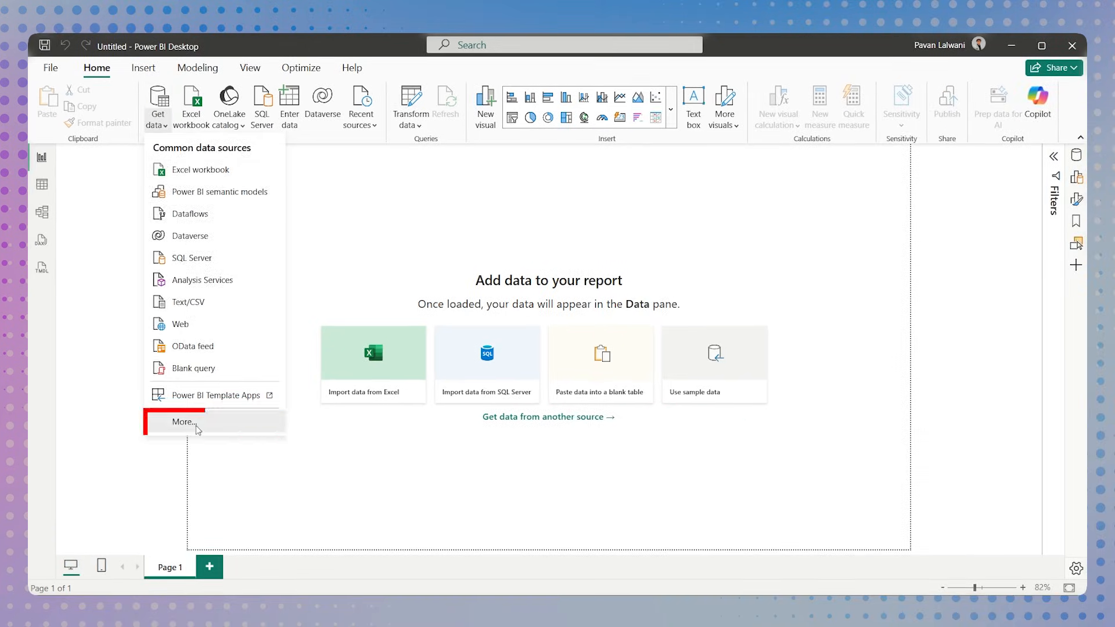
left_click(191, 424)
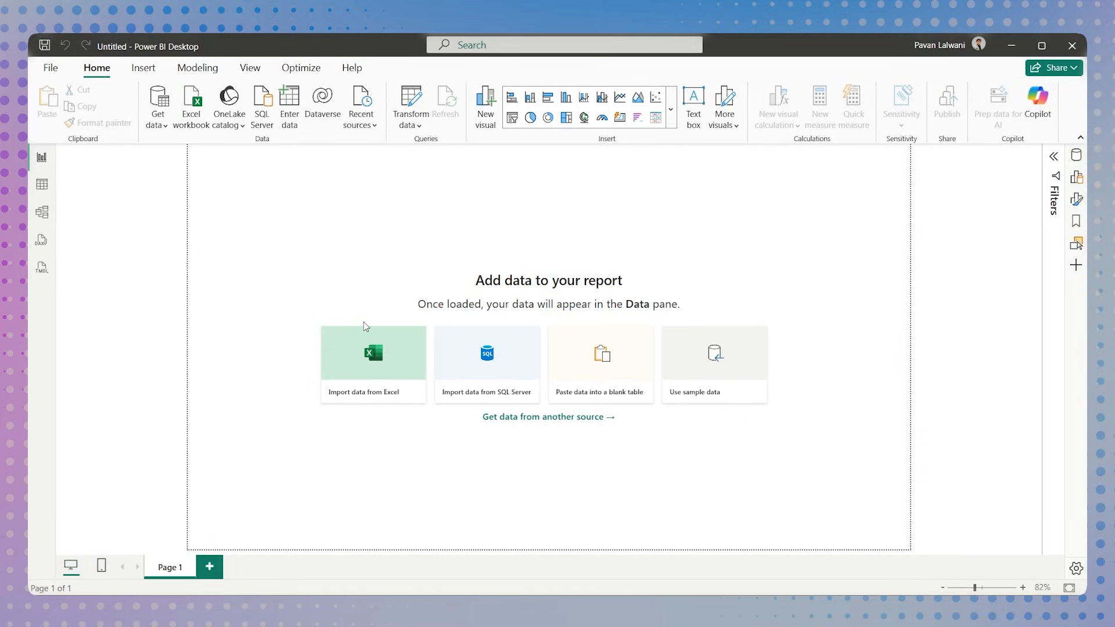
type("exc")
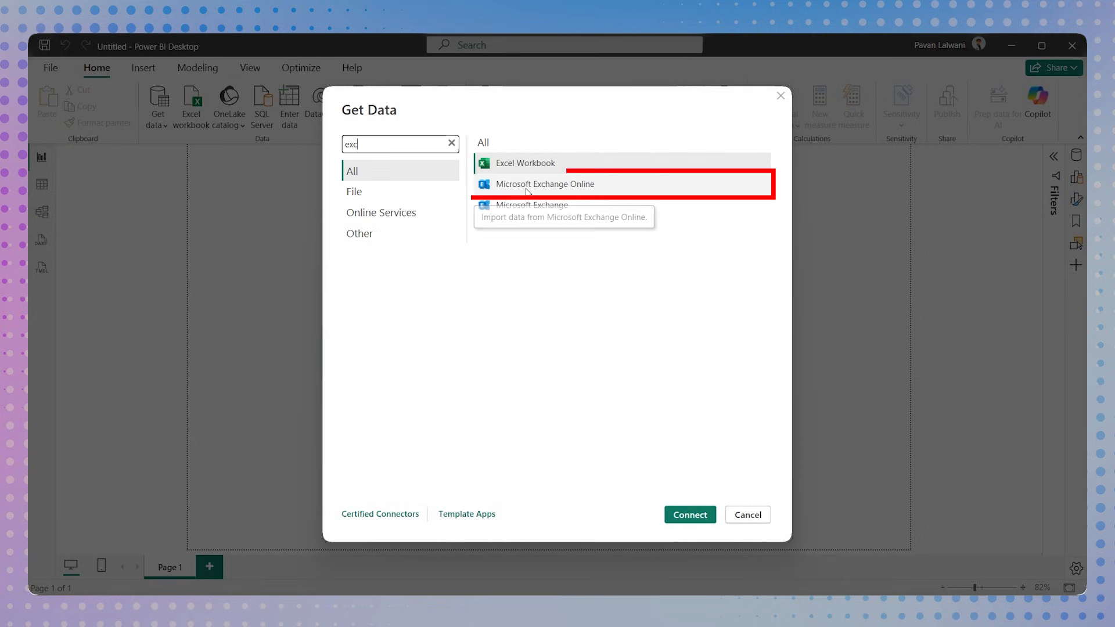
left_click(527, 188)
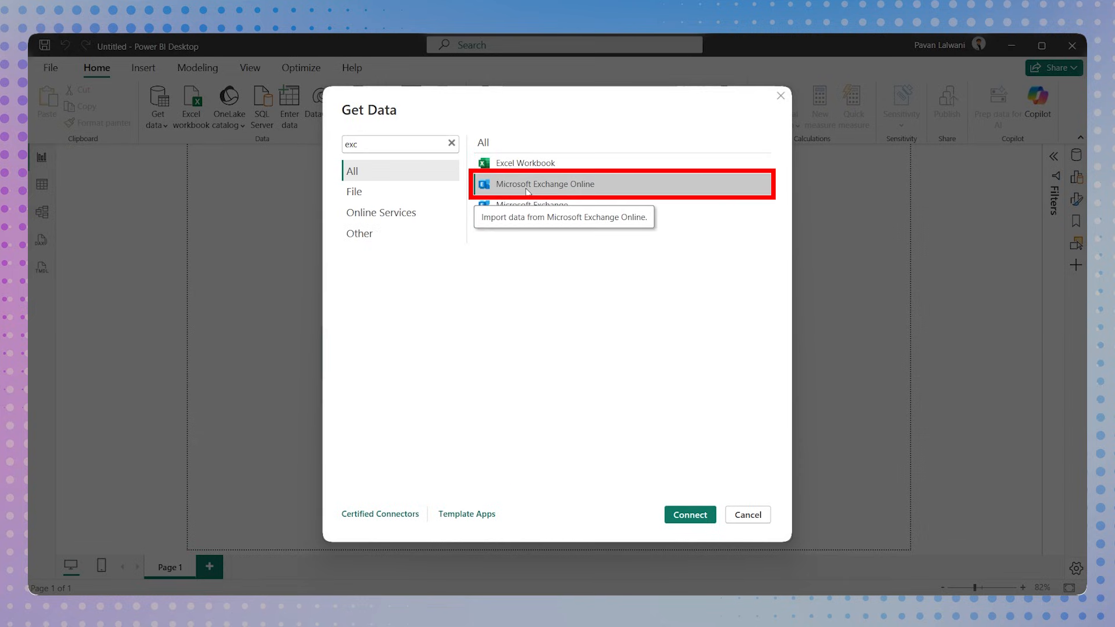
left_click(688, 515)
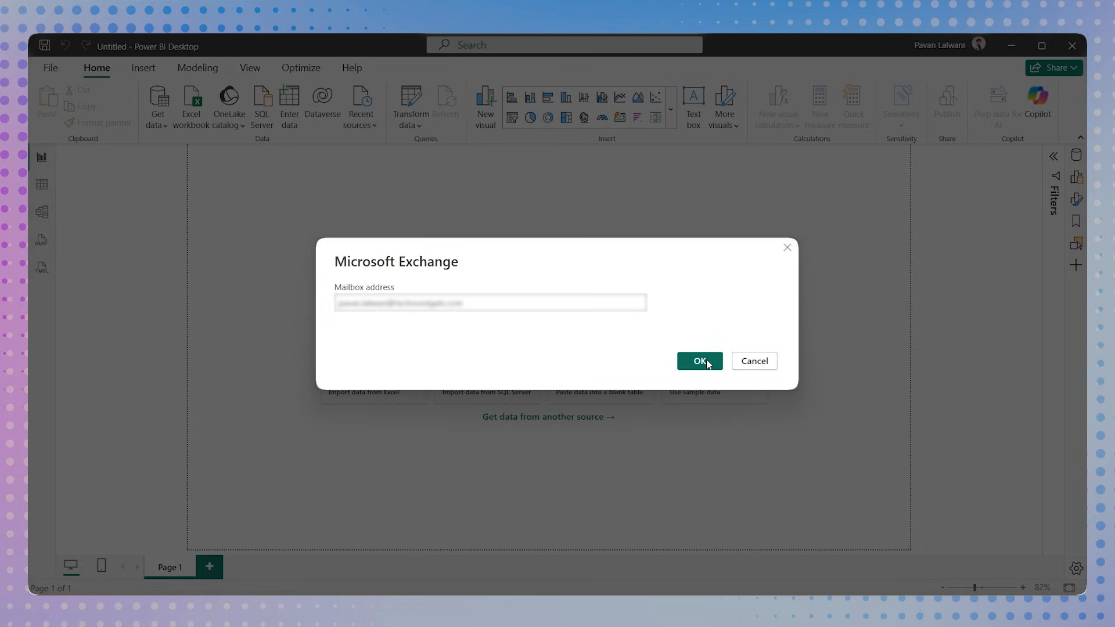
Confirm the mailbox address, sign in with the listed Microsoft account and connect to the mailbox
left_click(700, 362)
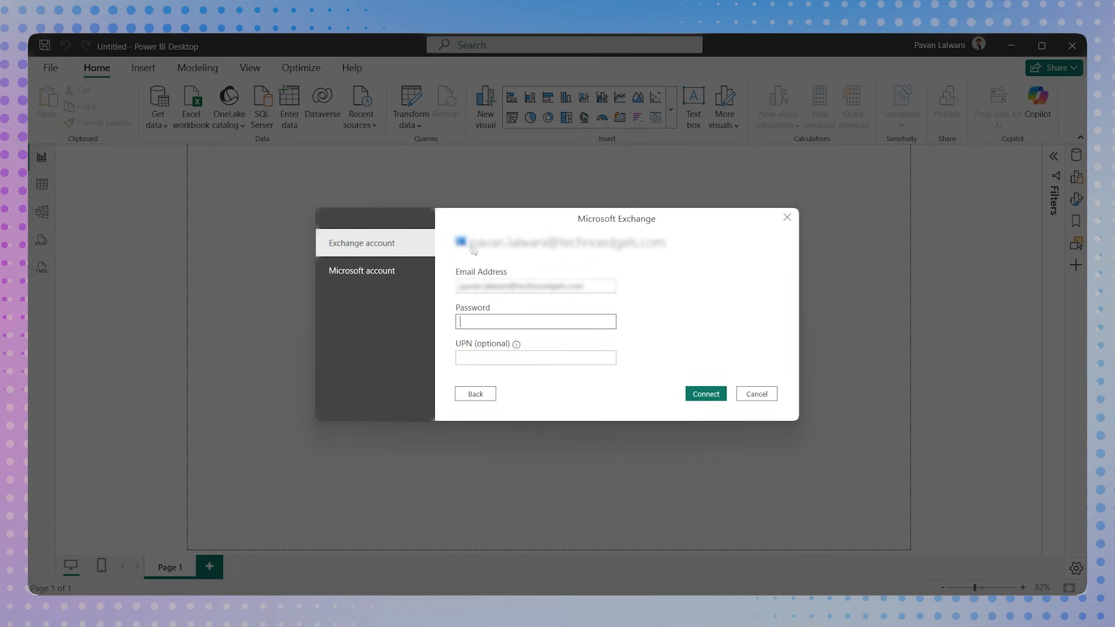
left_click(395, 278)
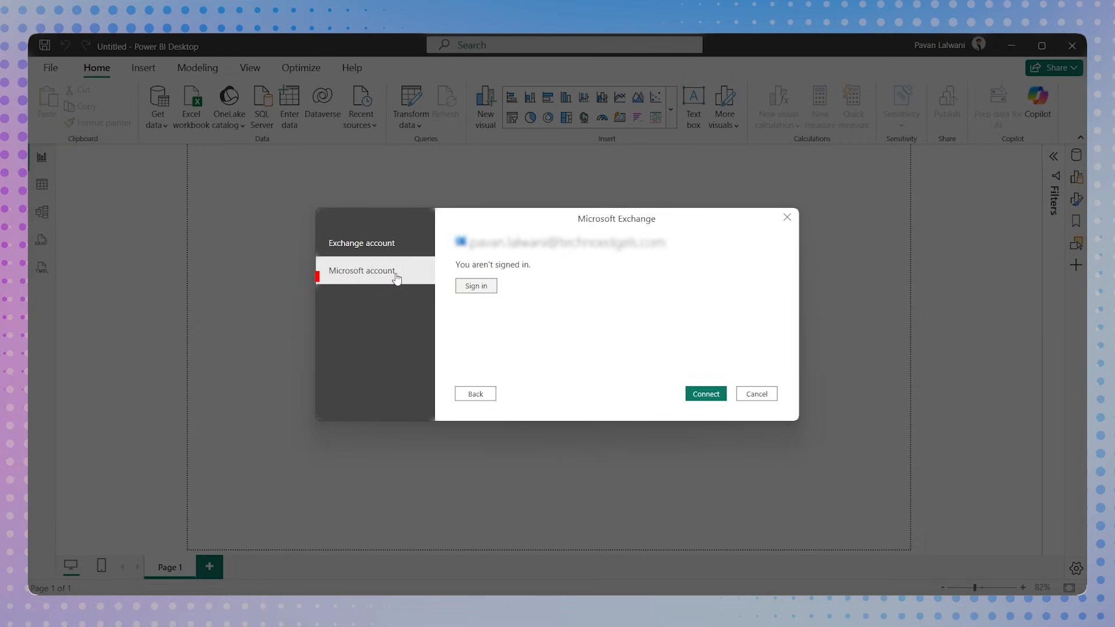
left_click(474, 287)
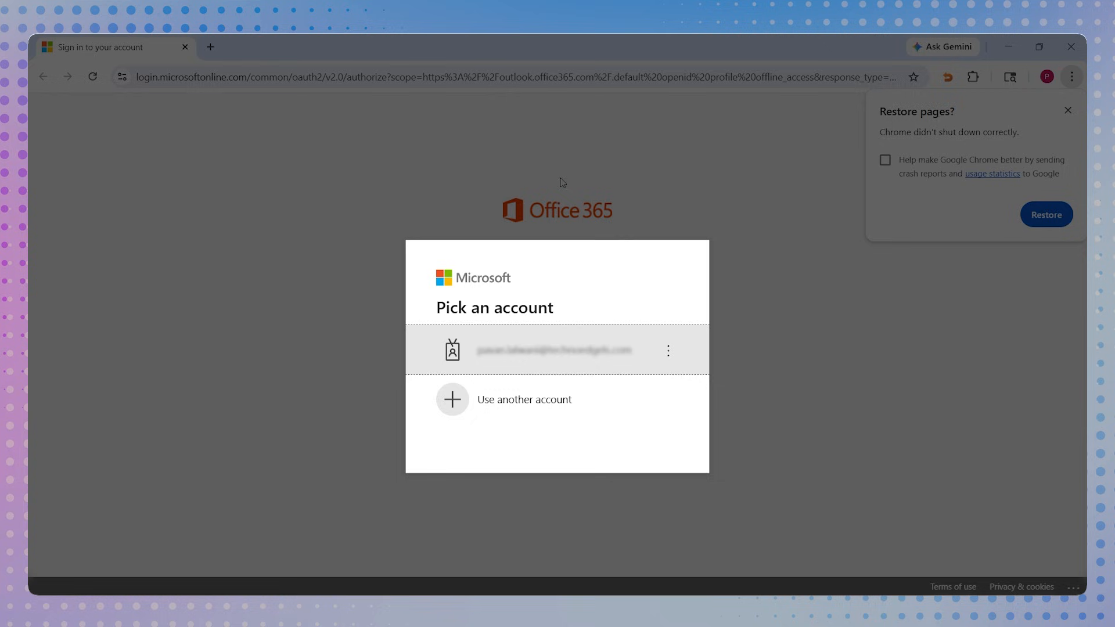
left_click(552, 360)
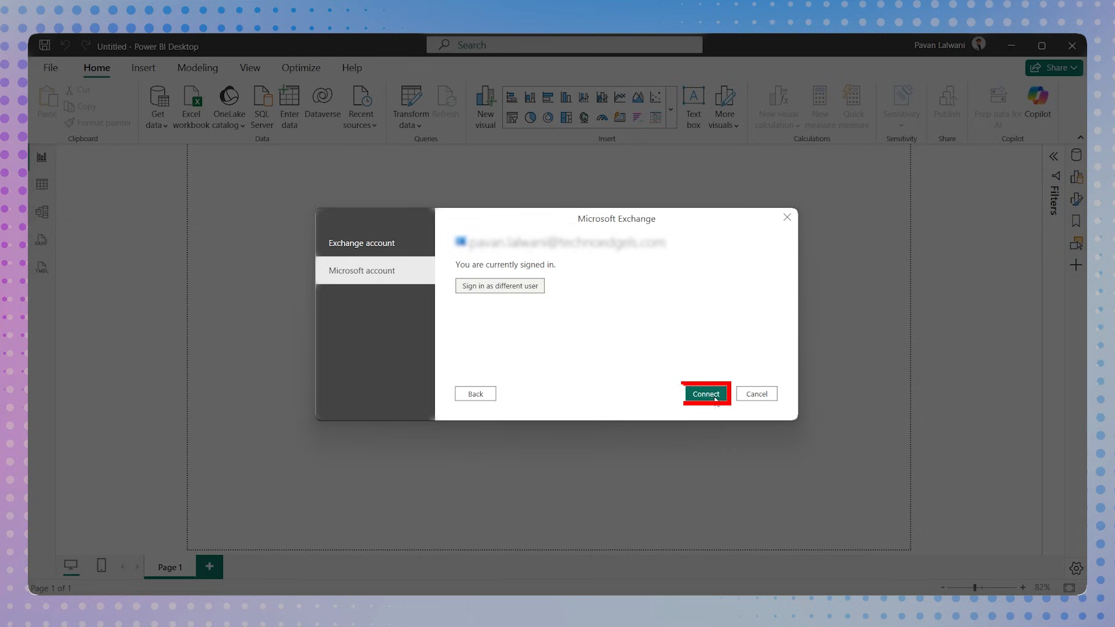
left_click(706, 394)
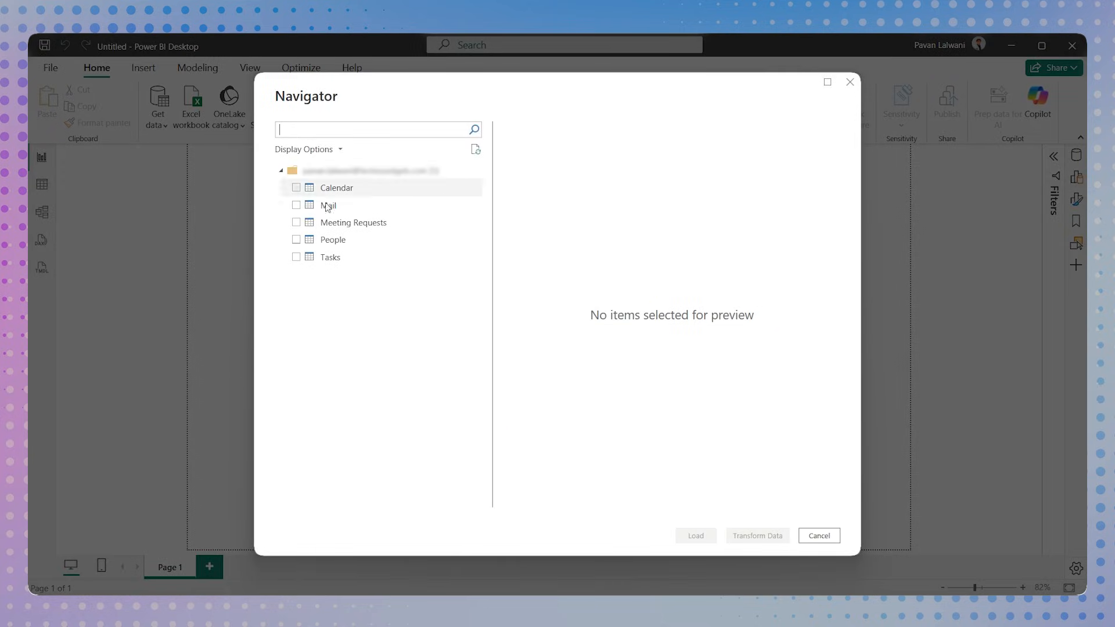
Select the Mail table, open it for transformation in Power Query and refresh its preview
left_click(296, 205)
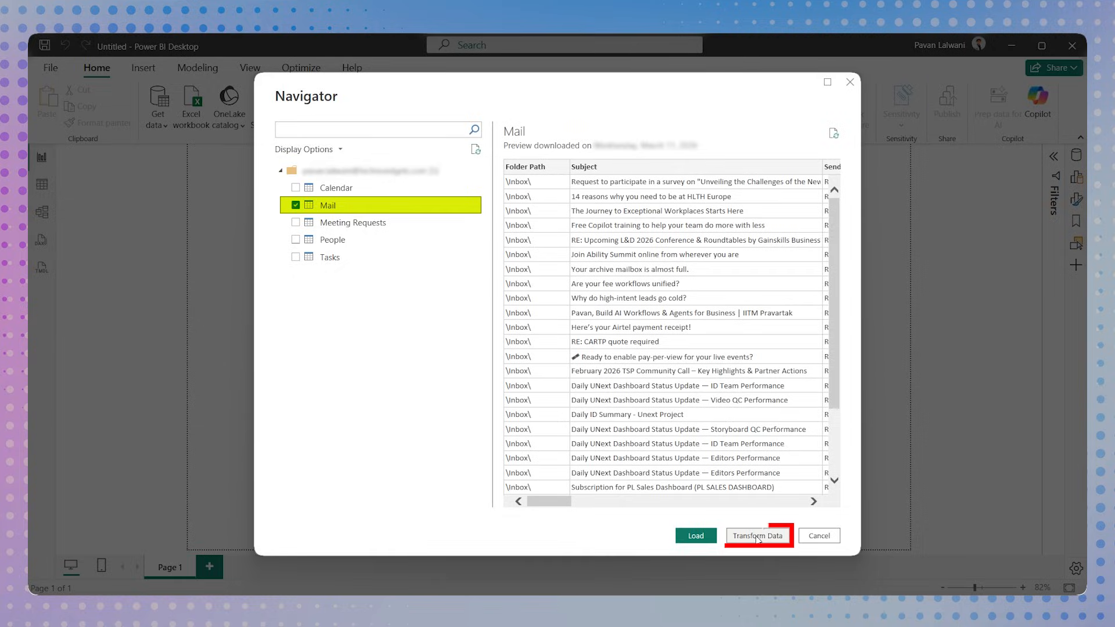
left_click(758, 537)
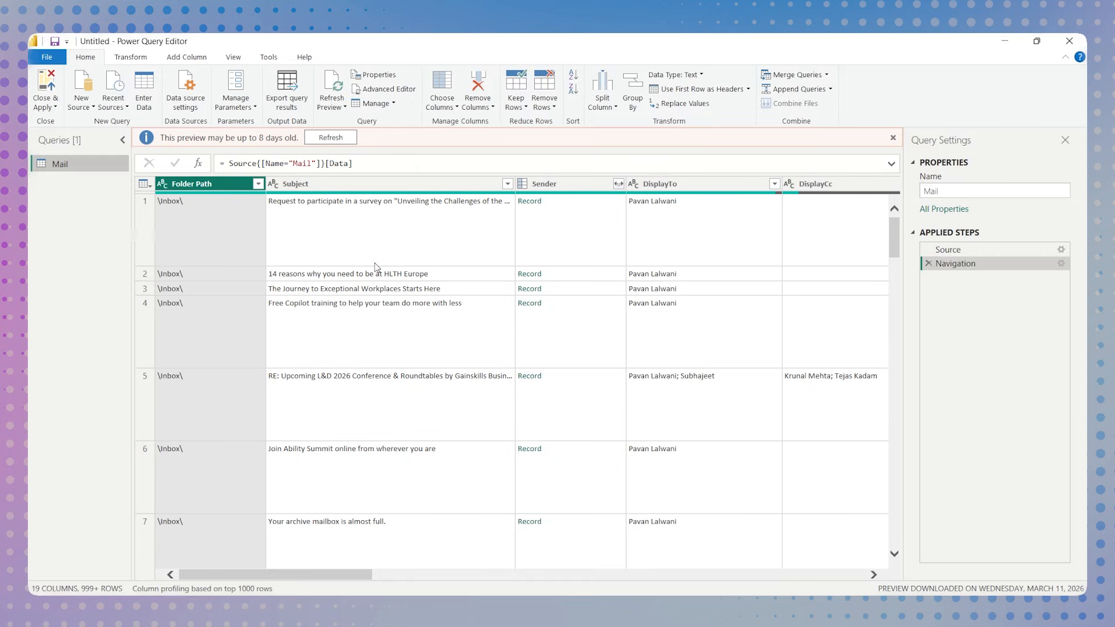
left_click(334, 142)
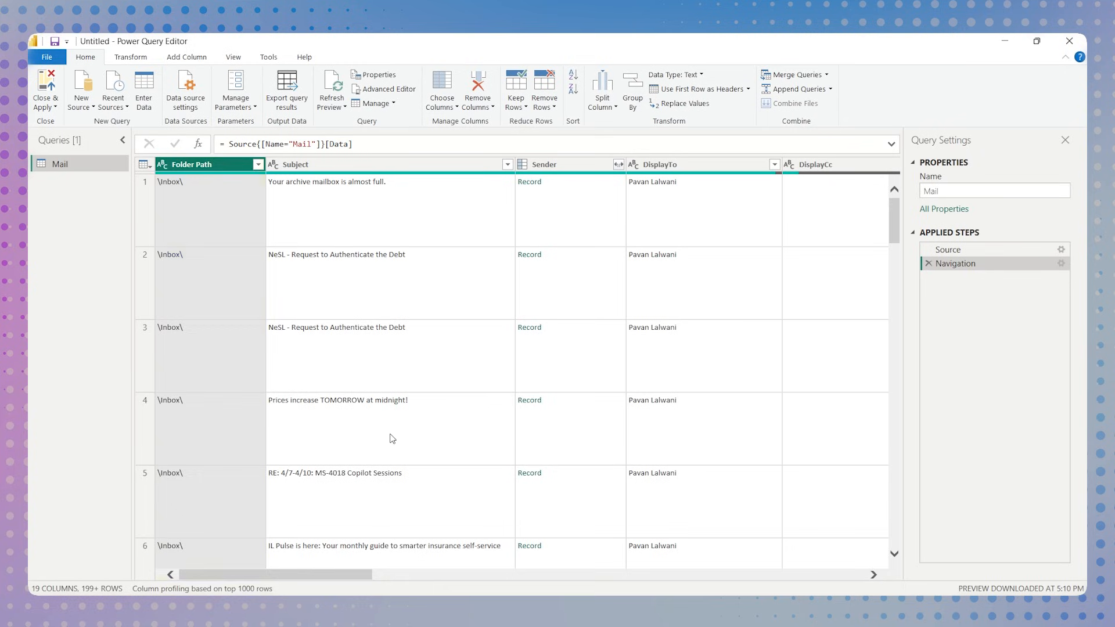
Filter the Folder Path column to keep only the \Inbox\Ola\ folder
left_click(220, 164)
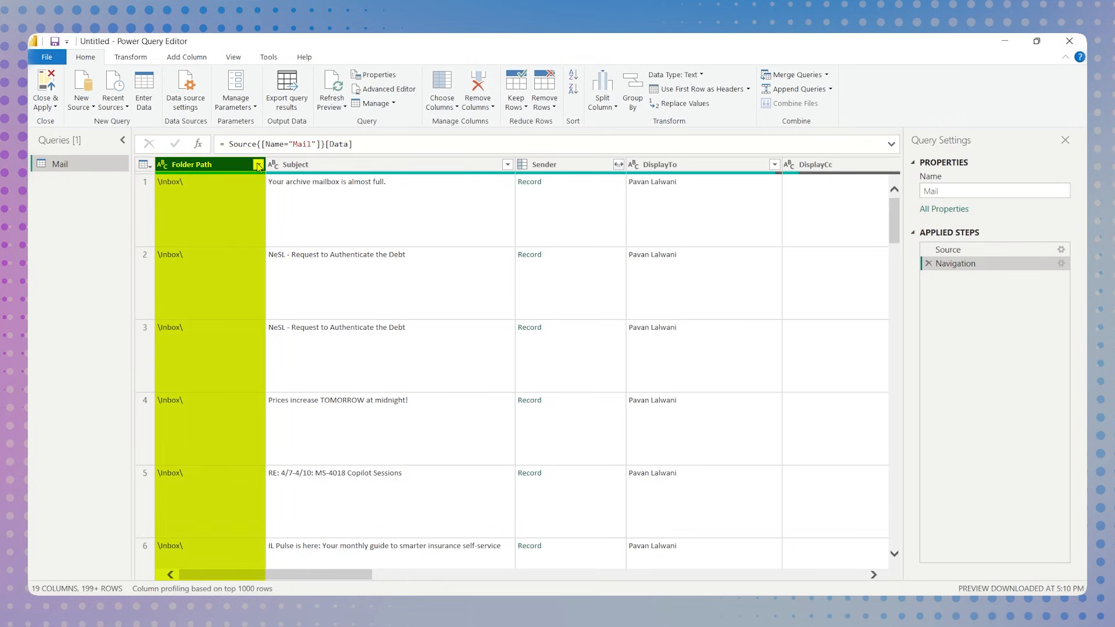
left_click(258, 166)
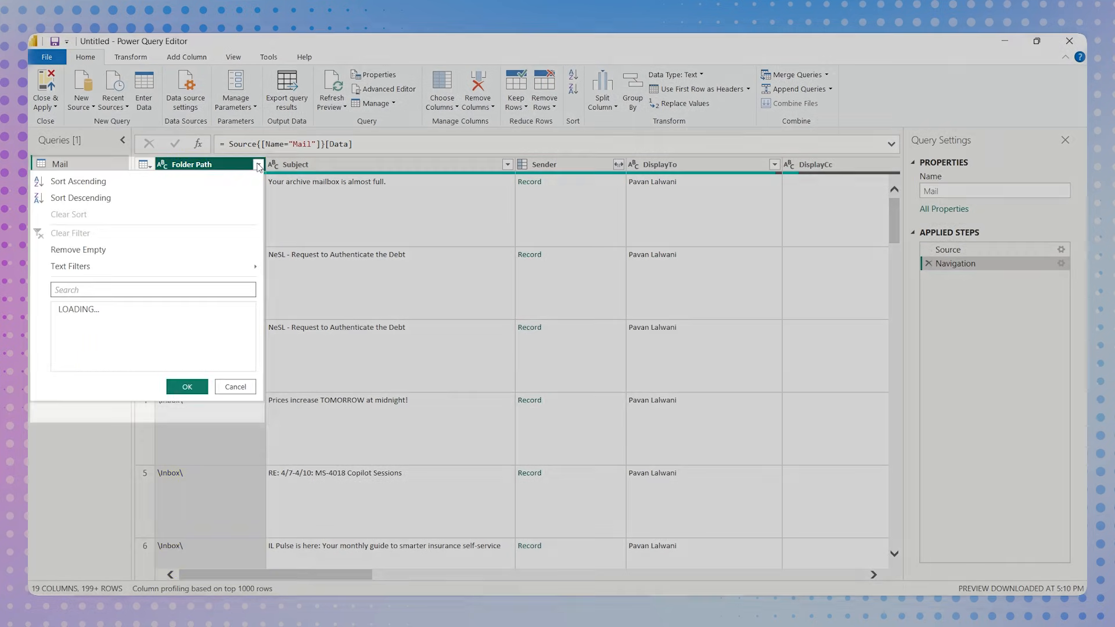
left_click(244, 384)
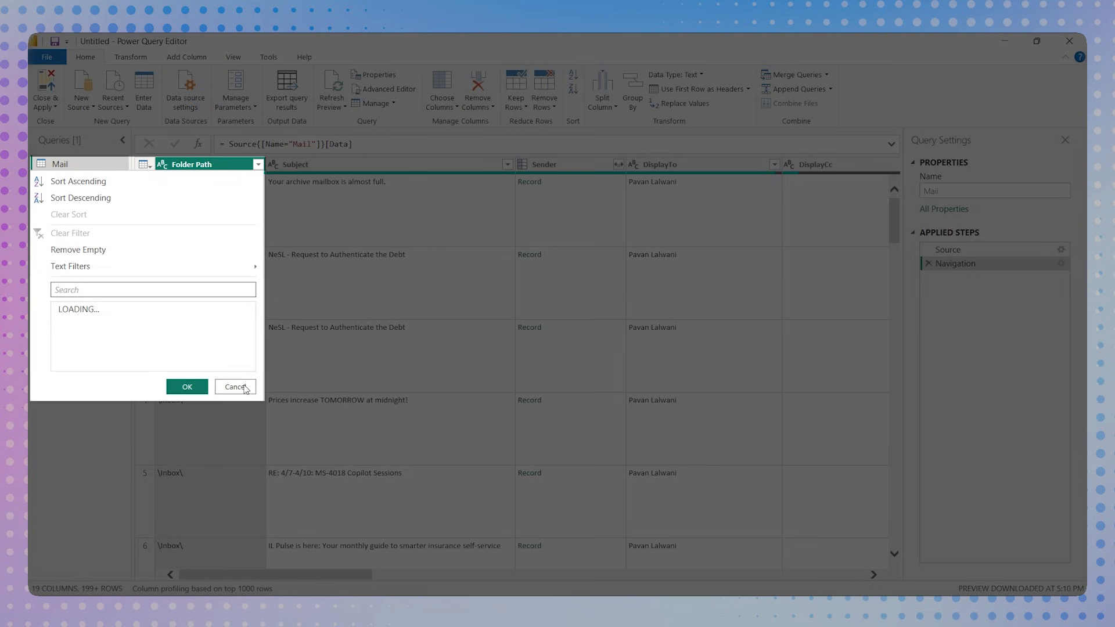
left_click(63, 310)
left_click_drag(251, 352, 249, 488)
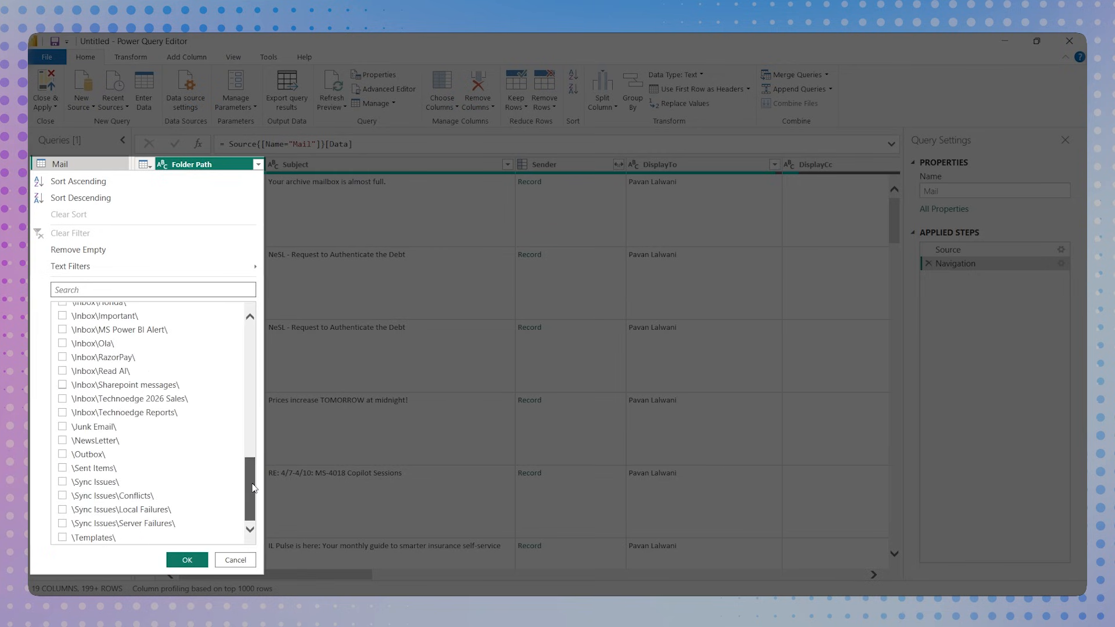
left_click(62, 343)
left_click(189, 561)
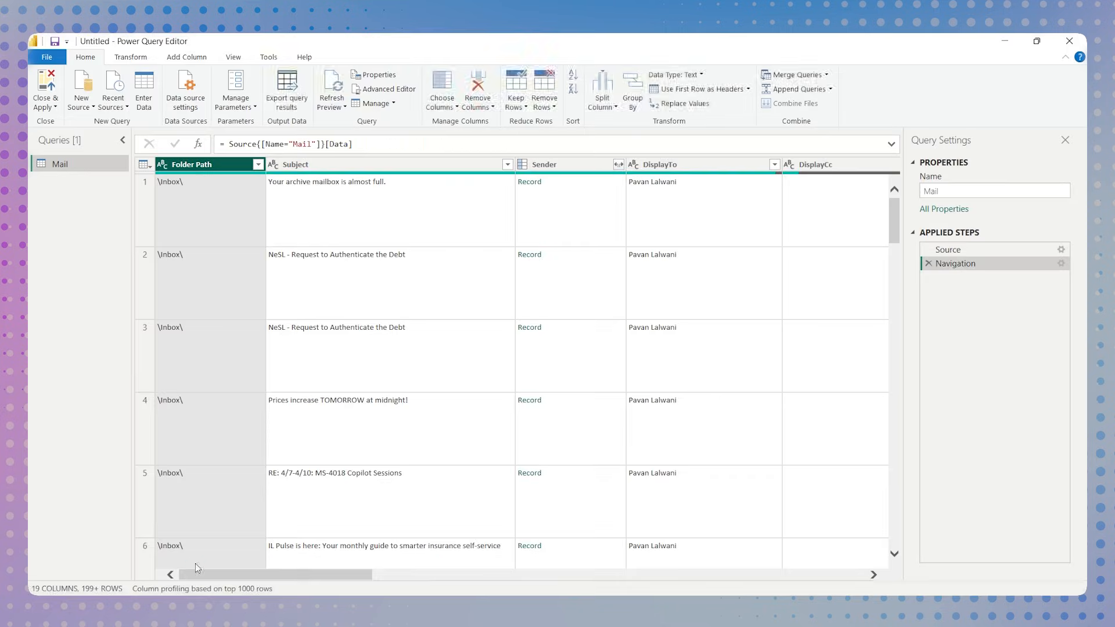
Examine the Subject, Sender, DateTimeSent, DateTimeReceived and Preview columns, including the full preview text of the first messages
left_click(384, 167)
left_click(590, 167)
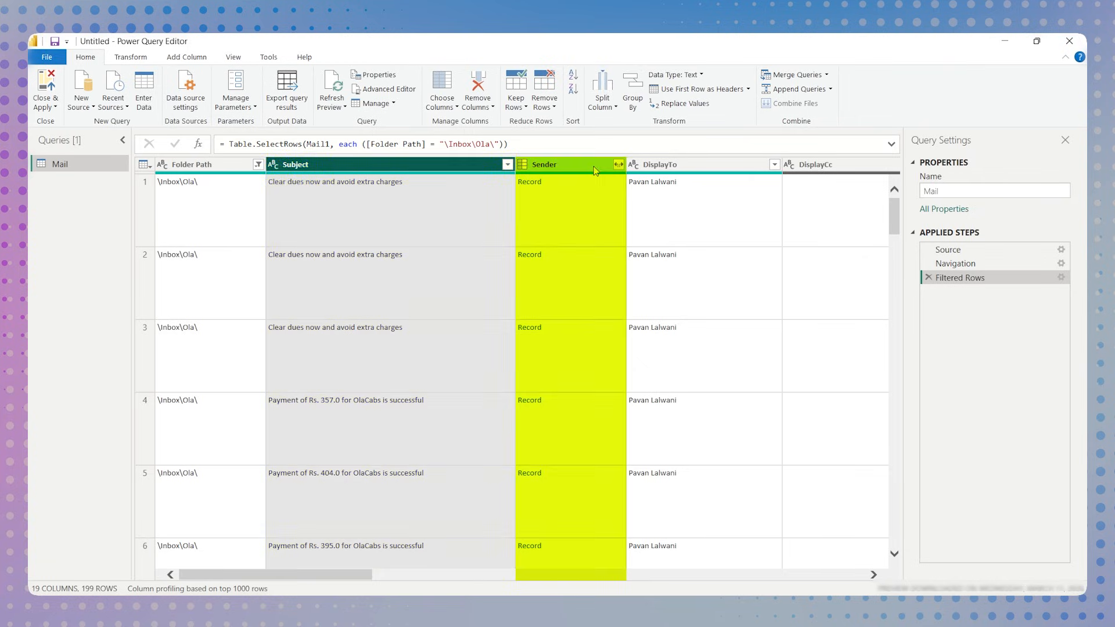
left_click_drag(311, 575, 490, 574)
left_click(627, 165)
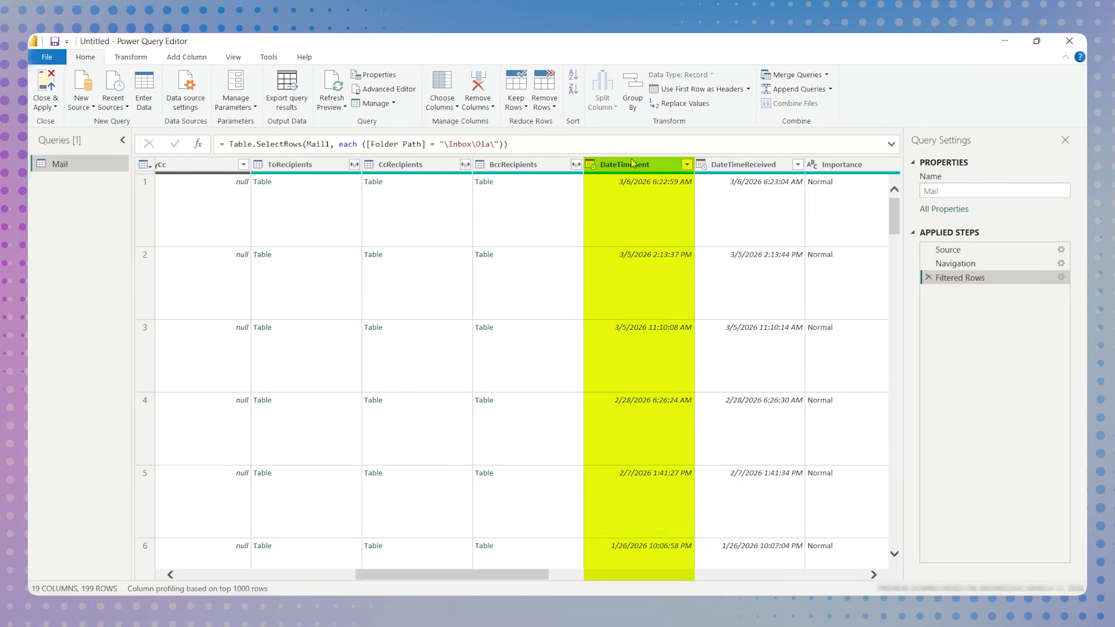
left_click(737, 165)
left_click_drag(525, 574, 726, 573)
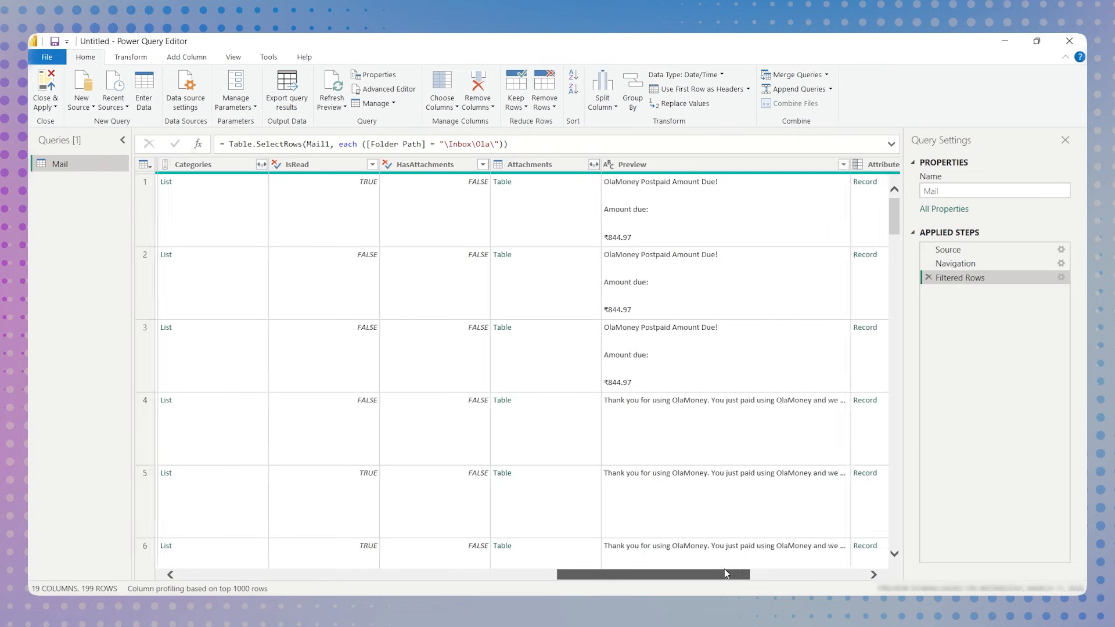
left_click(657, 165)
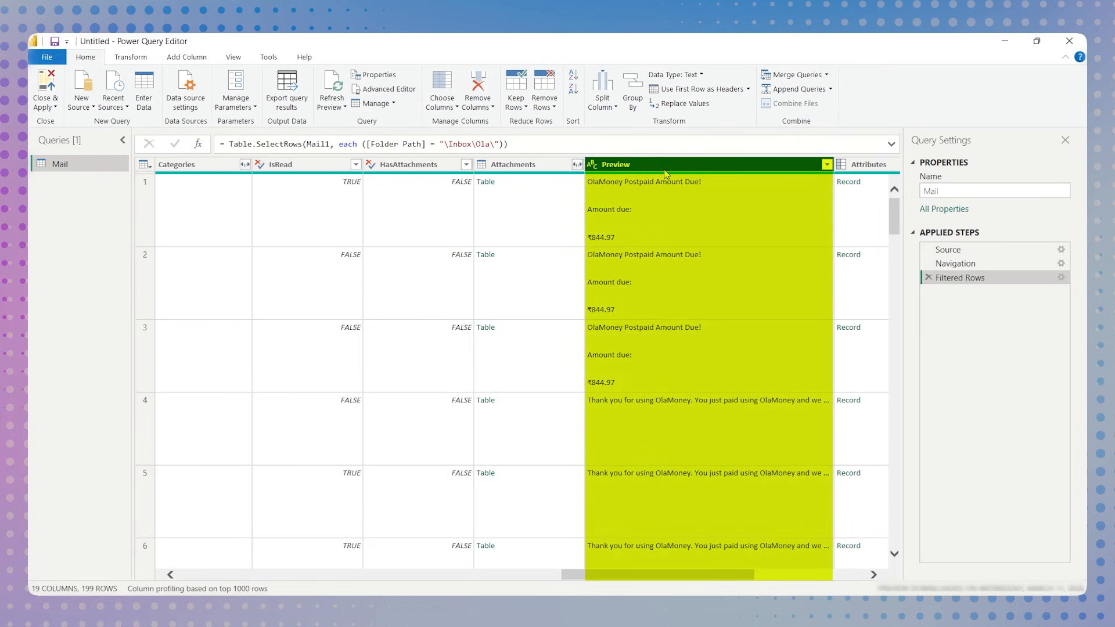
left_click(689, 212)
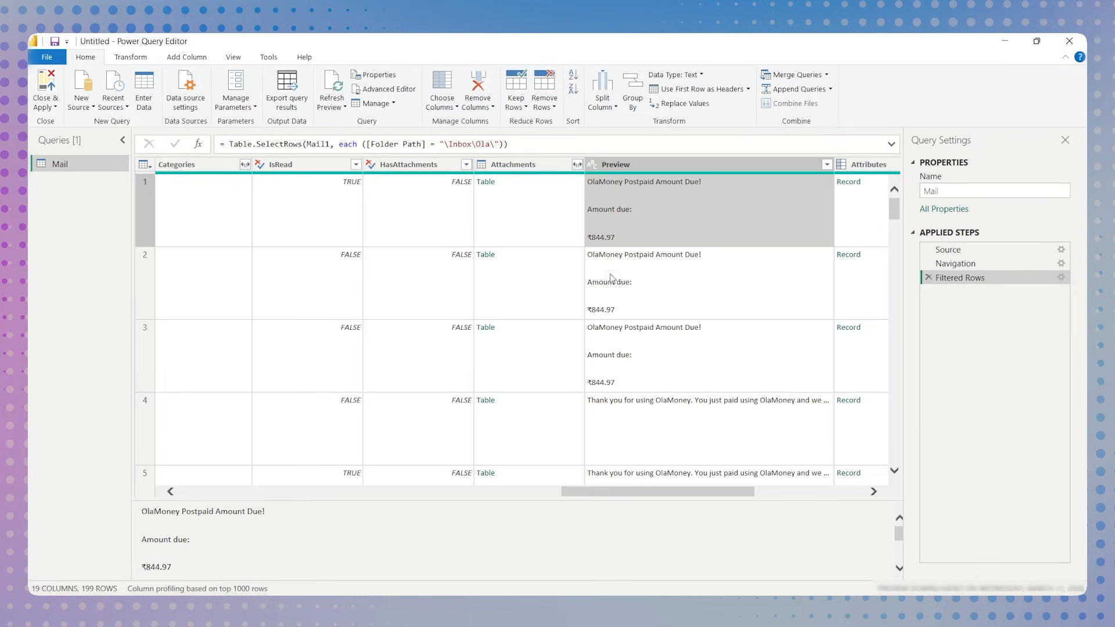
left_click(629, 305)
Keep only the Subject column in the Mail query by removing all other columns
left_click_drag(661, 501, 279, 495)
left_click(351, 168)
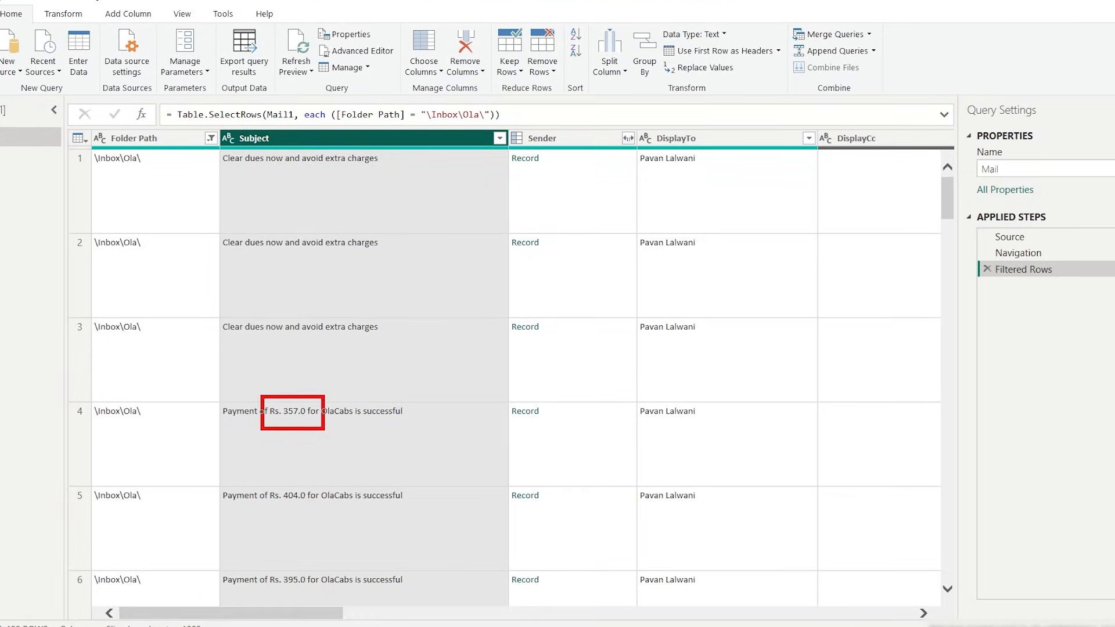
left_click_drag(323, 428, 319, 429)
left_click_drag(263, 487, 310, 507)
key("Escape")
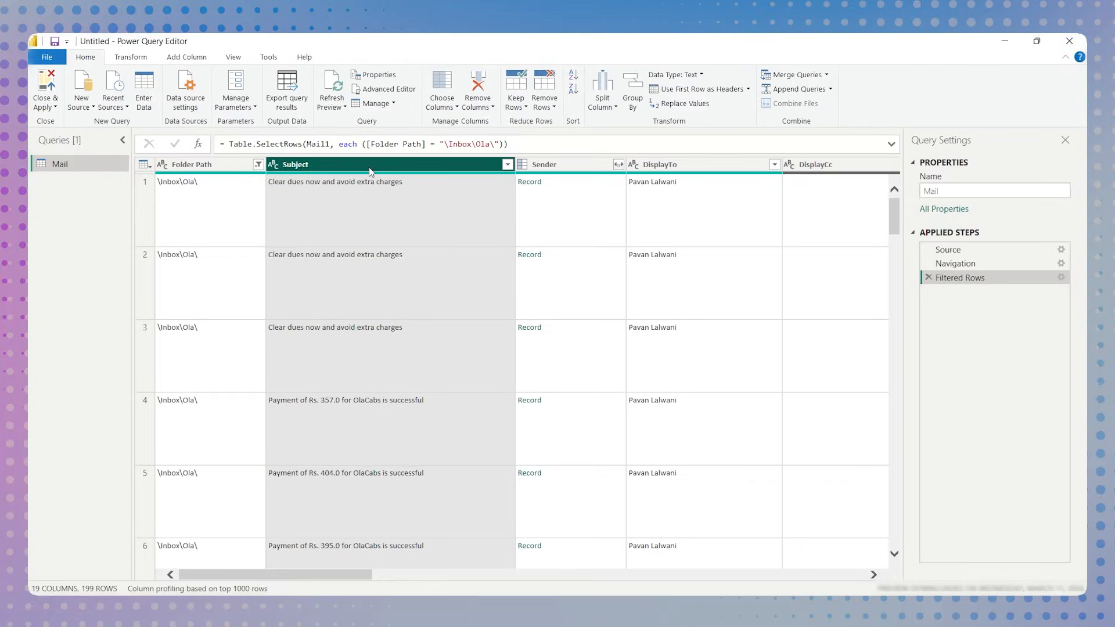
right_click(370, 171)
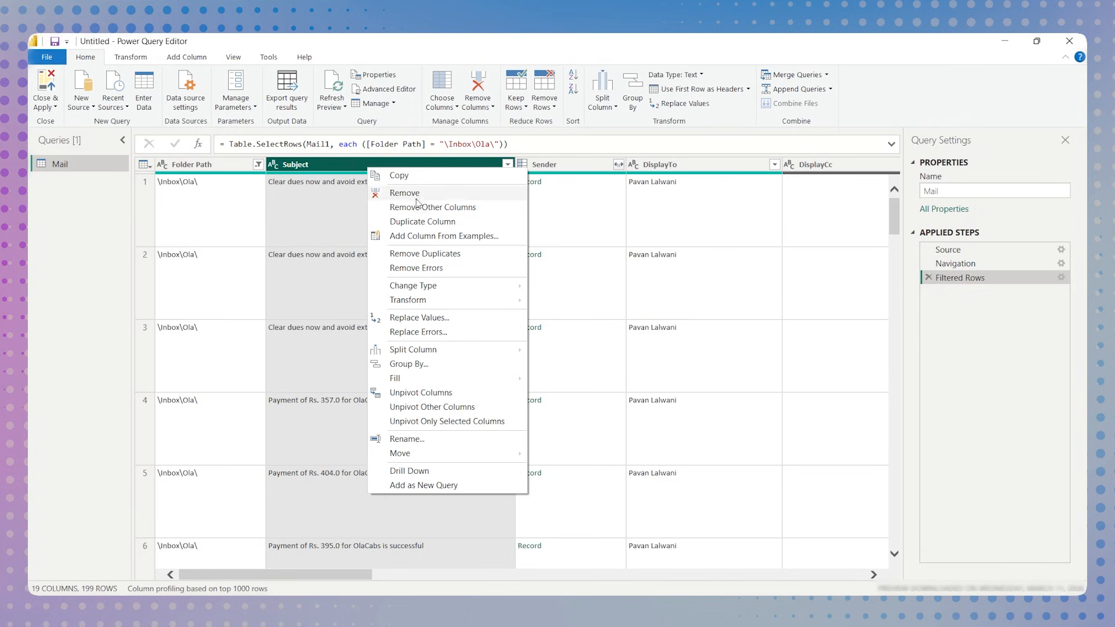
left_click(429, 208)
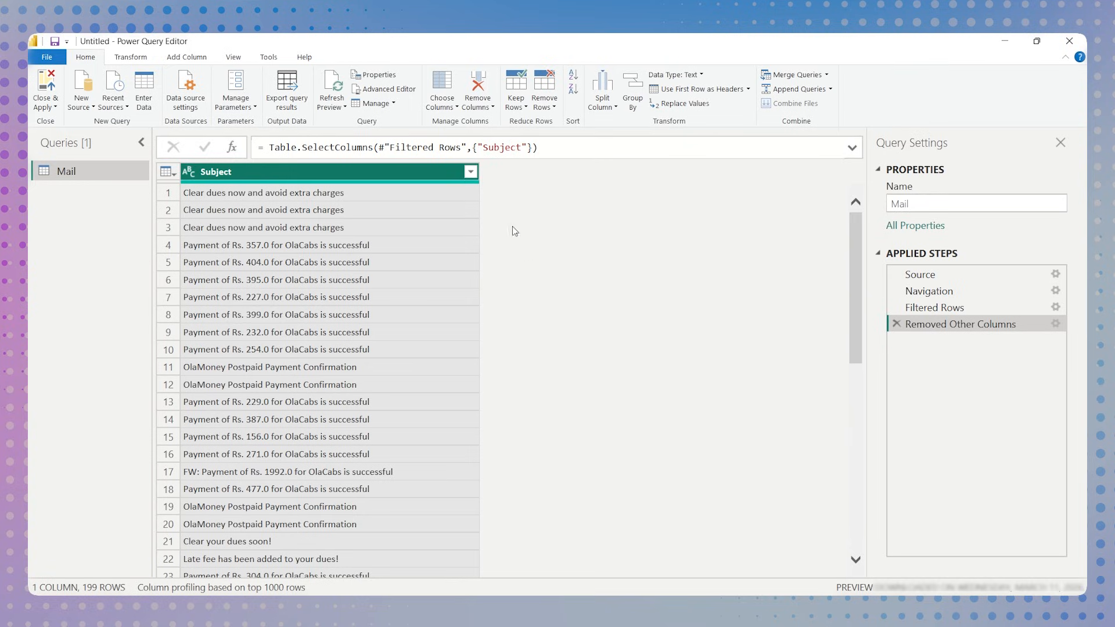
Filter the Subject column with a text filter that keeps rows containing "Rs"
left_click(471, 172)
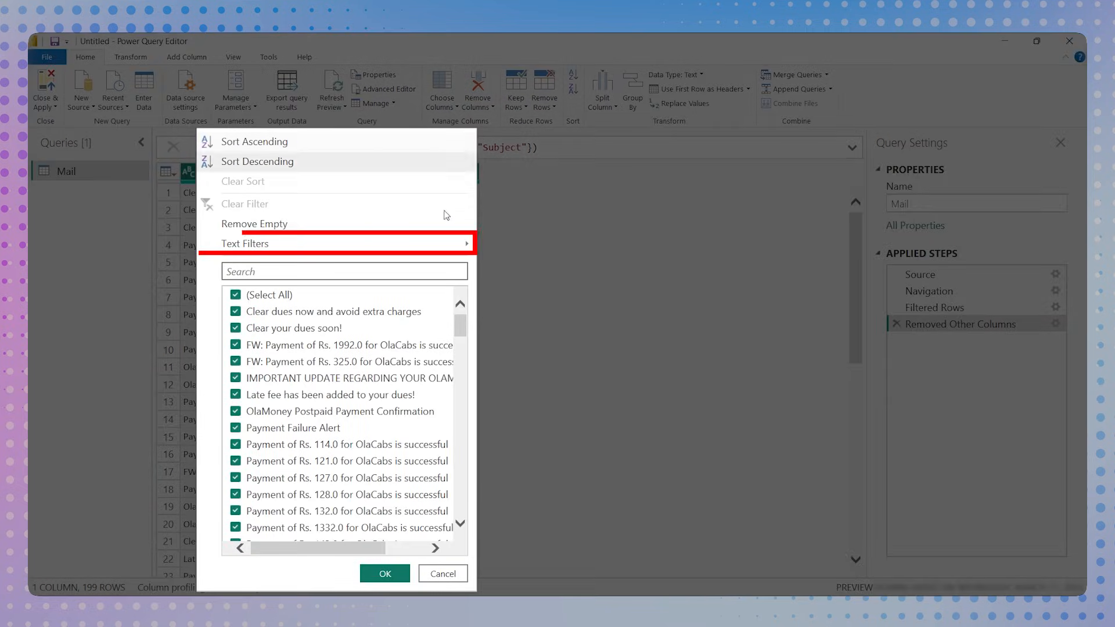
mouse_move(383, 244)
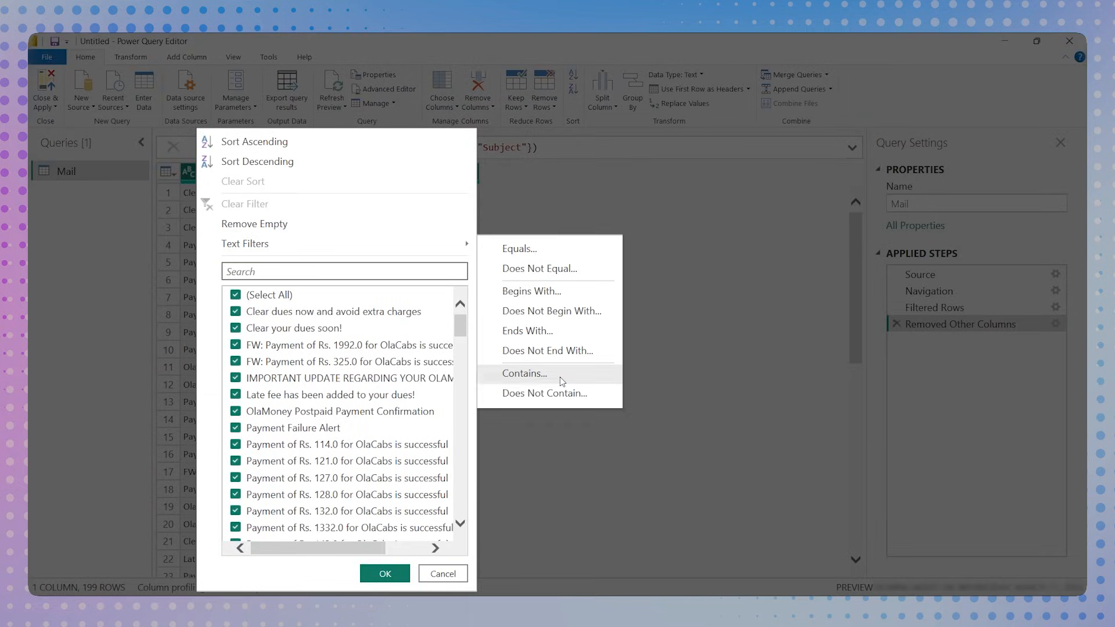
left_click(525, 374)
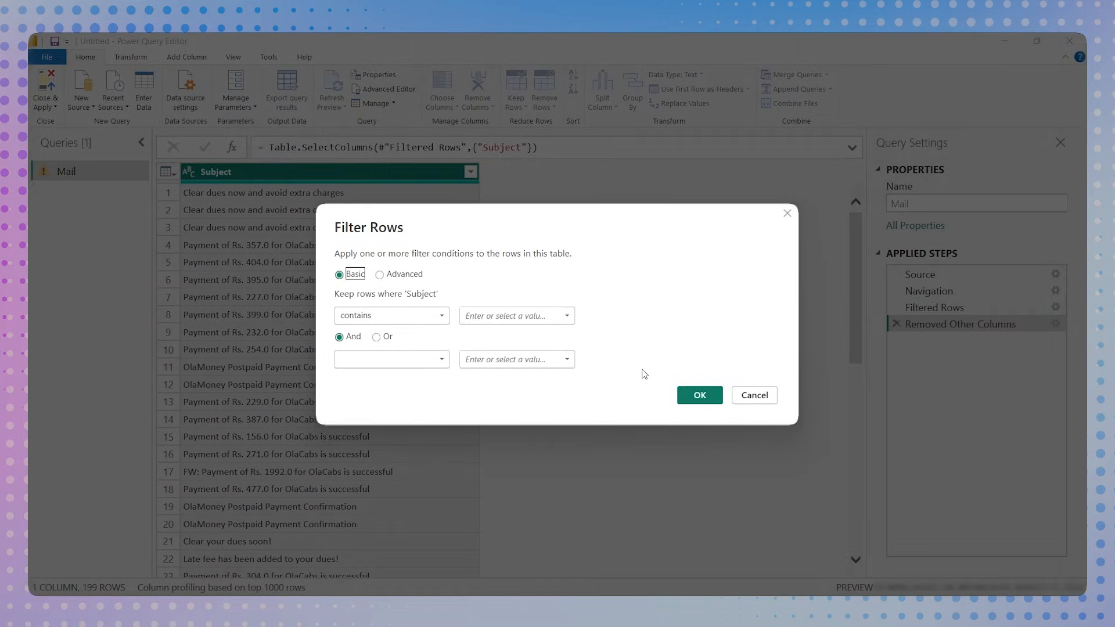
left_click(530, 323)
type("Rs")
left_click(714, 396)
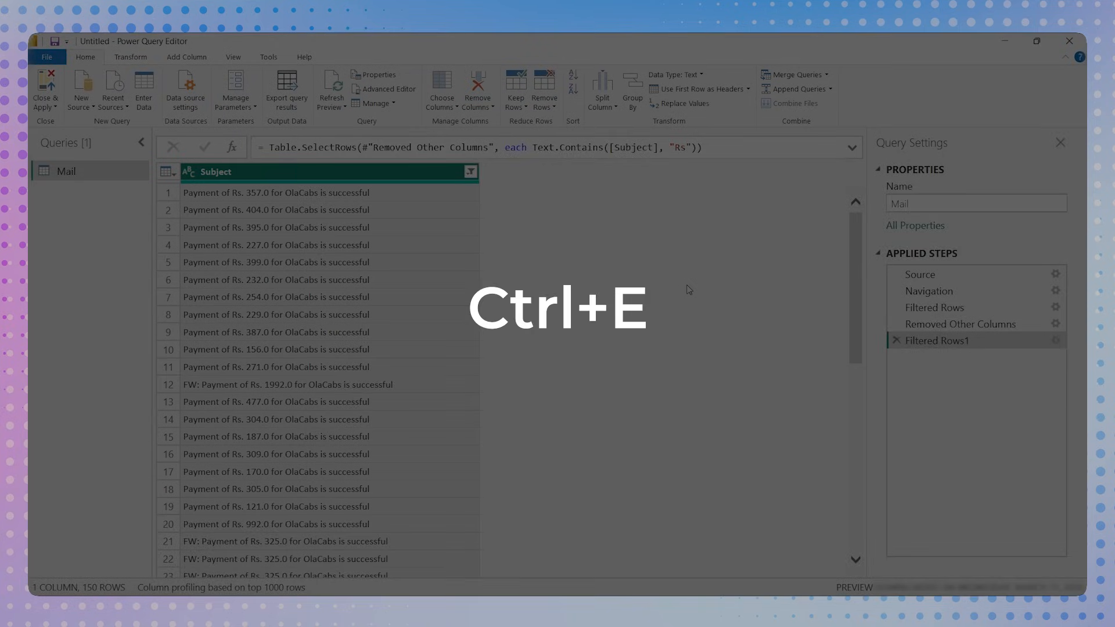
Start a column from examples based on Subject and give 357 as the sample value for row 1
key("ctrl+e")
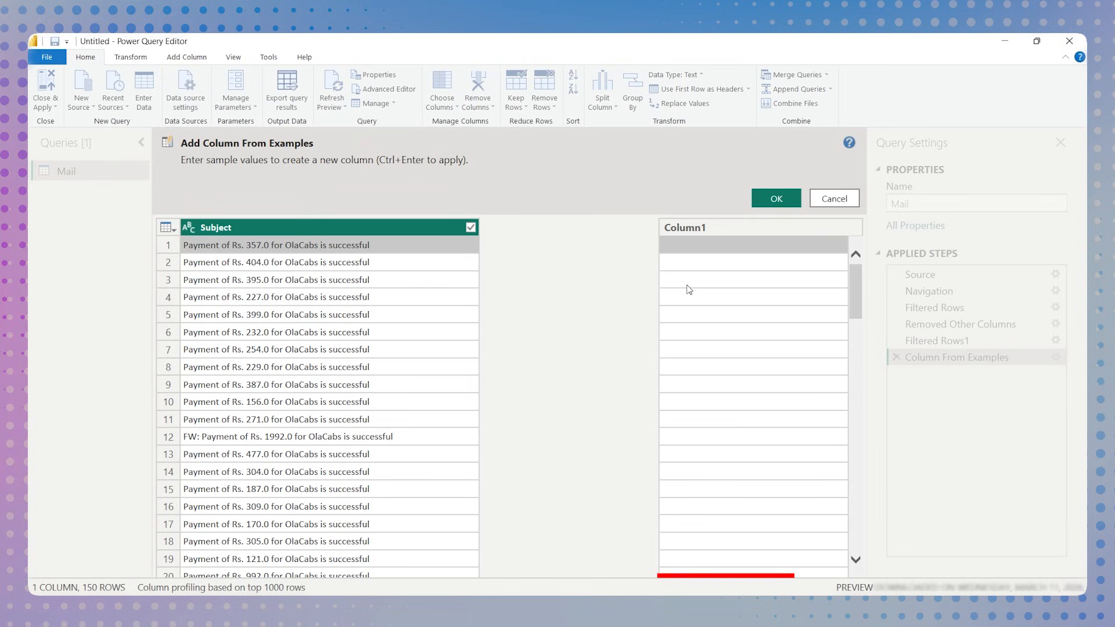
type("35")
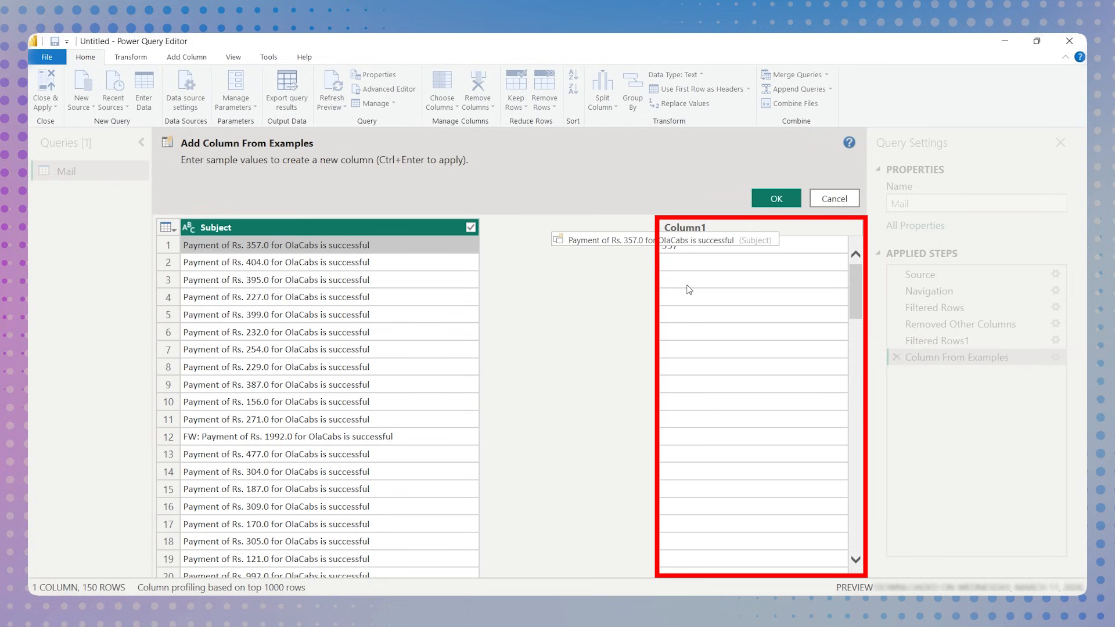
type("7")
key("Return")
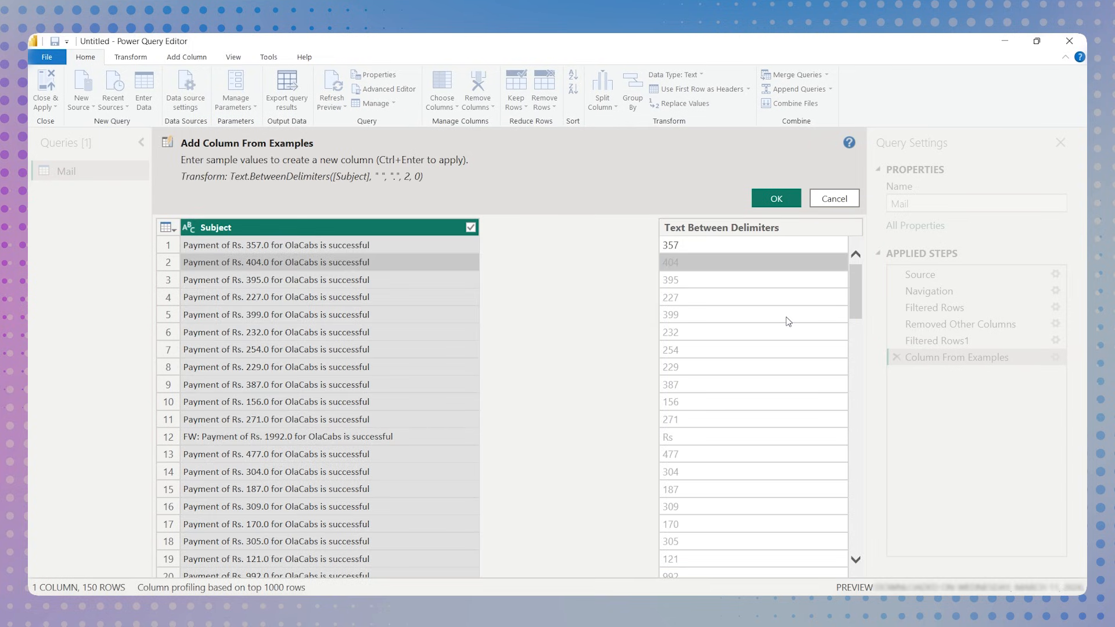
Correct the example for the forwarded message in row 12 to 1992, check the remaining rows and create the column
left_click(678, 444)
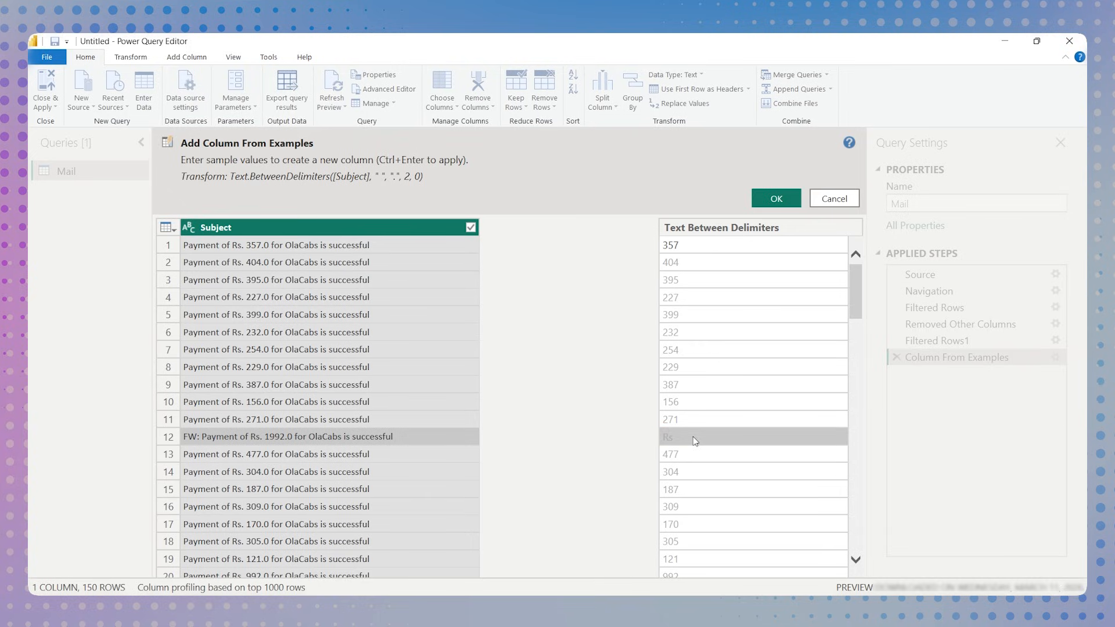
left_click(693, 437)
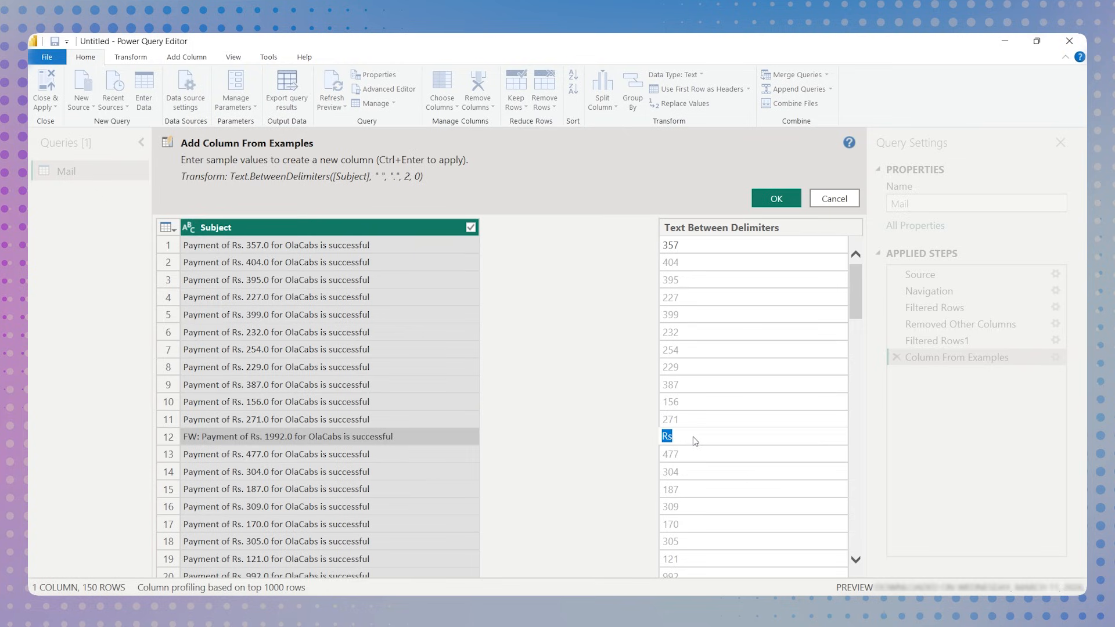
type("1992")
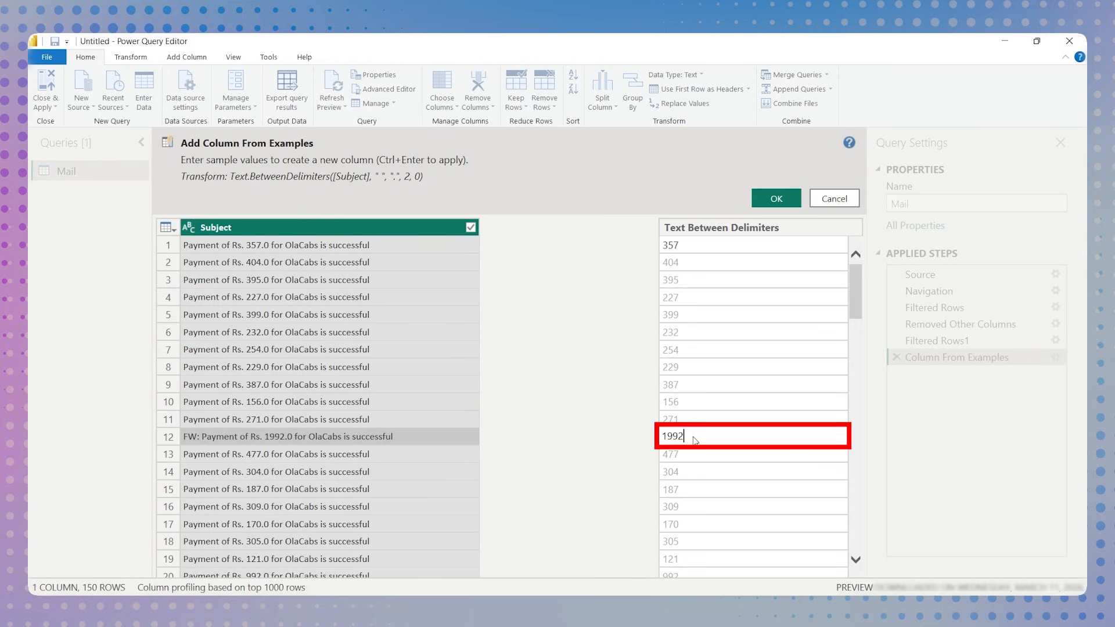
key("Return")
scroll(696, 399, "down", 11)
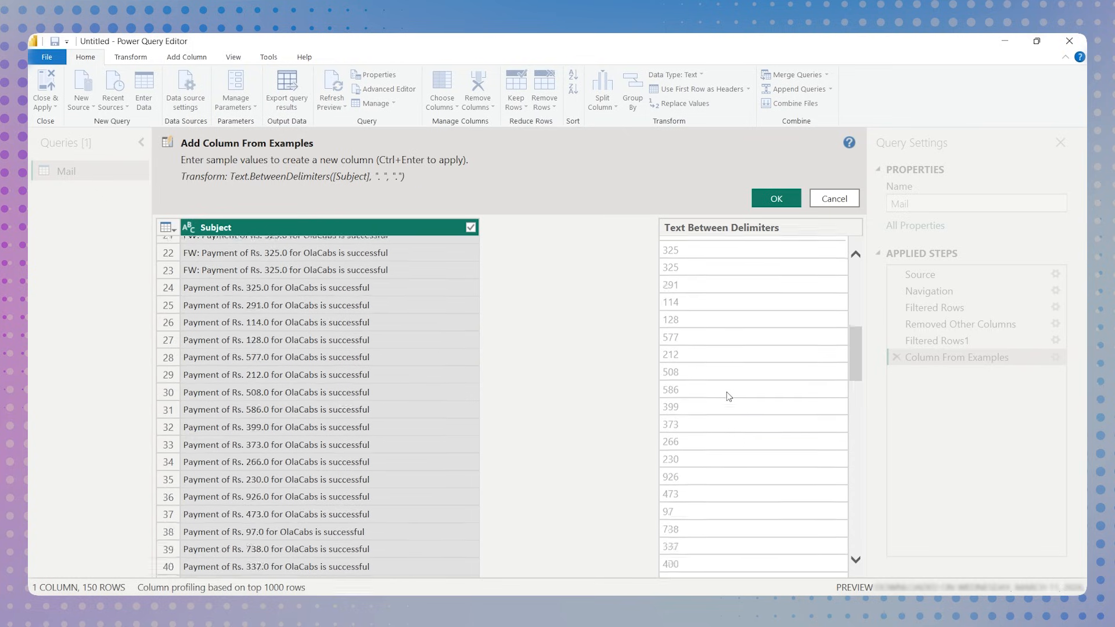
scroll(729, 398, "down", 16)
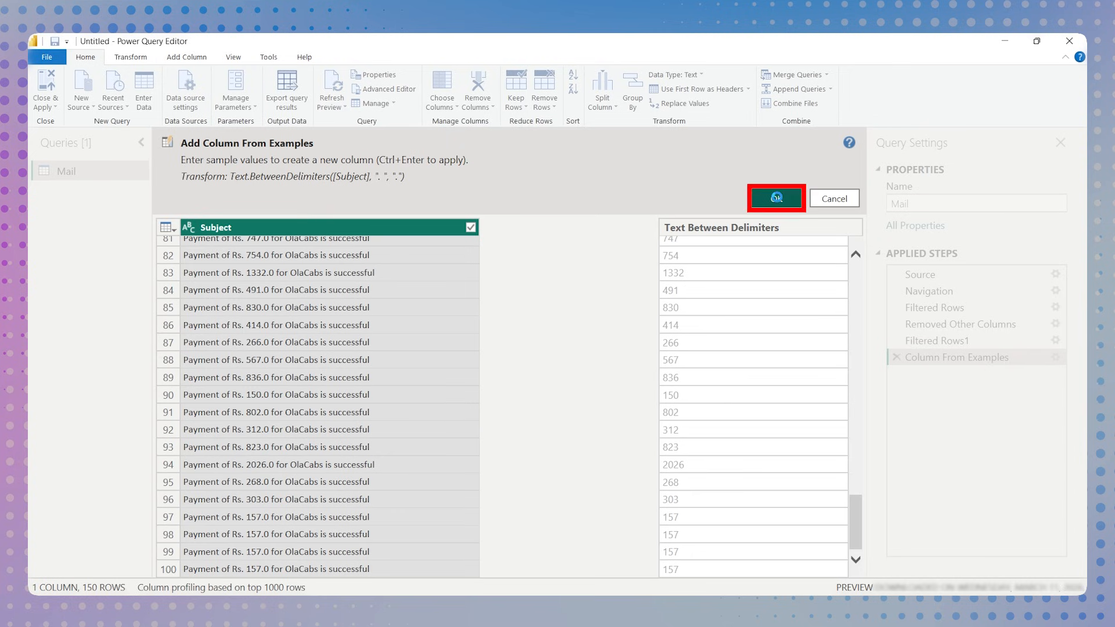
left_click(777, 198)
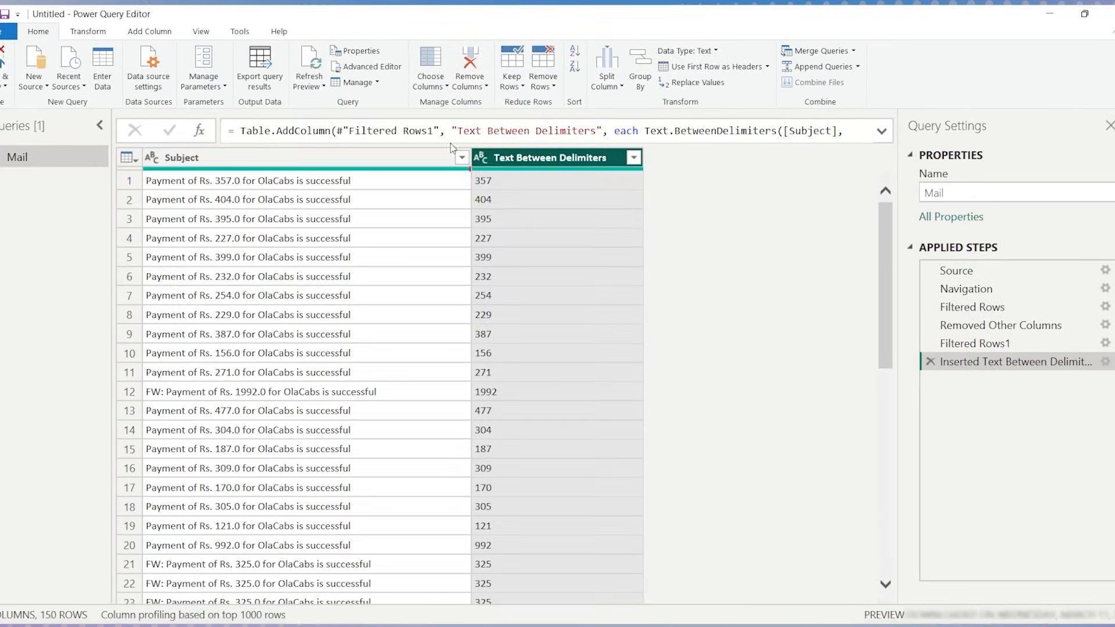
Convert the Text Between Delimiters column to Whole Number and rename it Tax Money
left_click(479, 157)
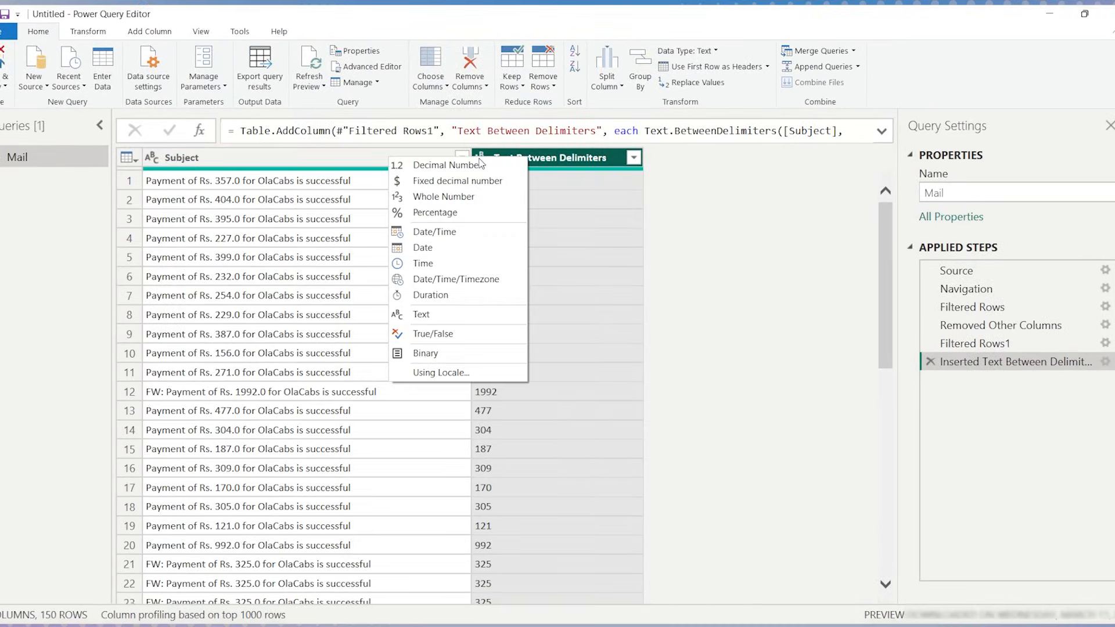
left_click(443, 198)
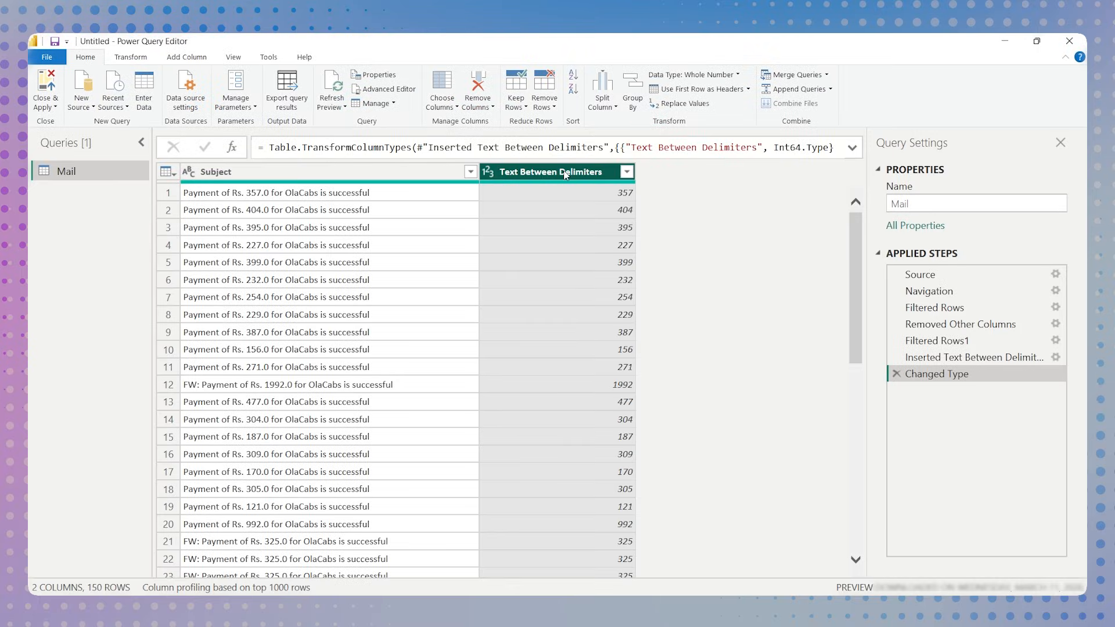
double_click(564, 175)
type("Tax M")
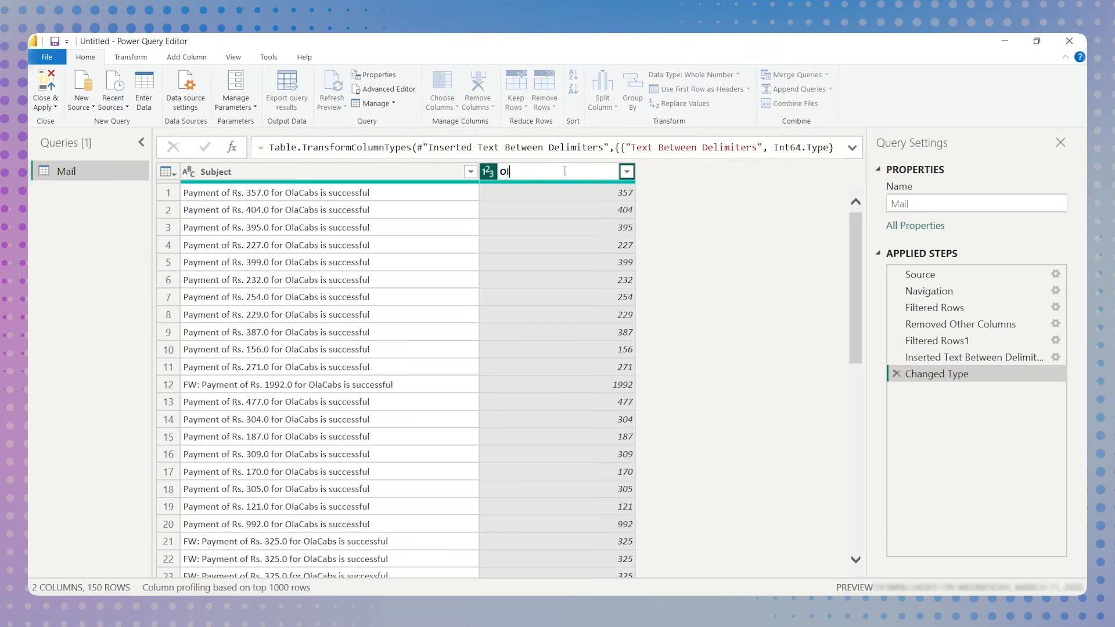
type("oney")
key("Return")
Remove the Subject column from the Mail query and apply the changes to load it into the report
left_click(343, 179)
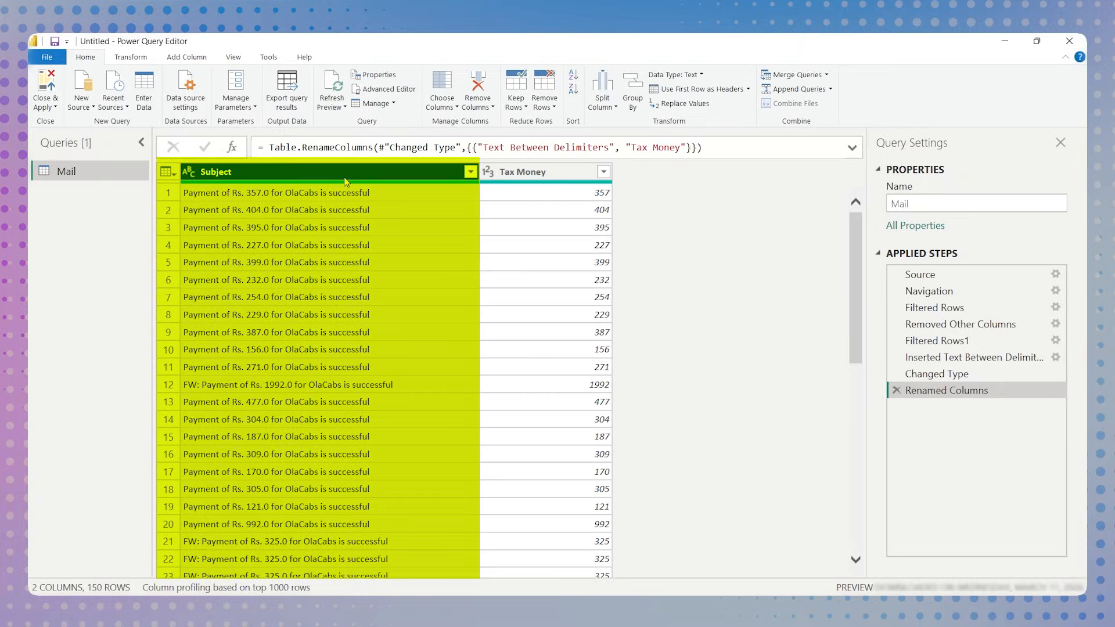
right_click(344, 171)
left_click(342, 187)
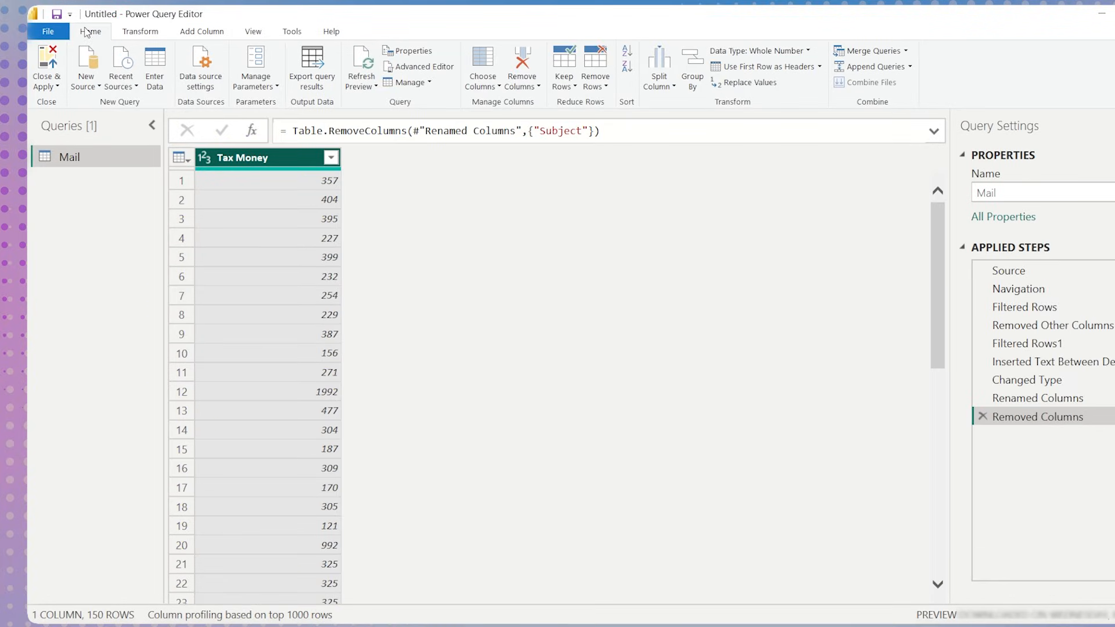
left_click(48, 90)
left_click(58, 128)
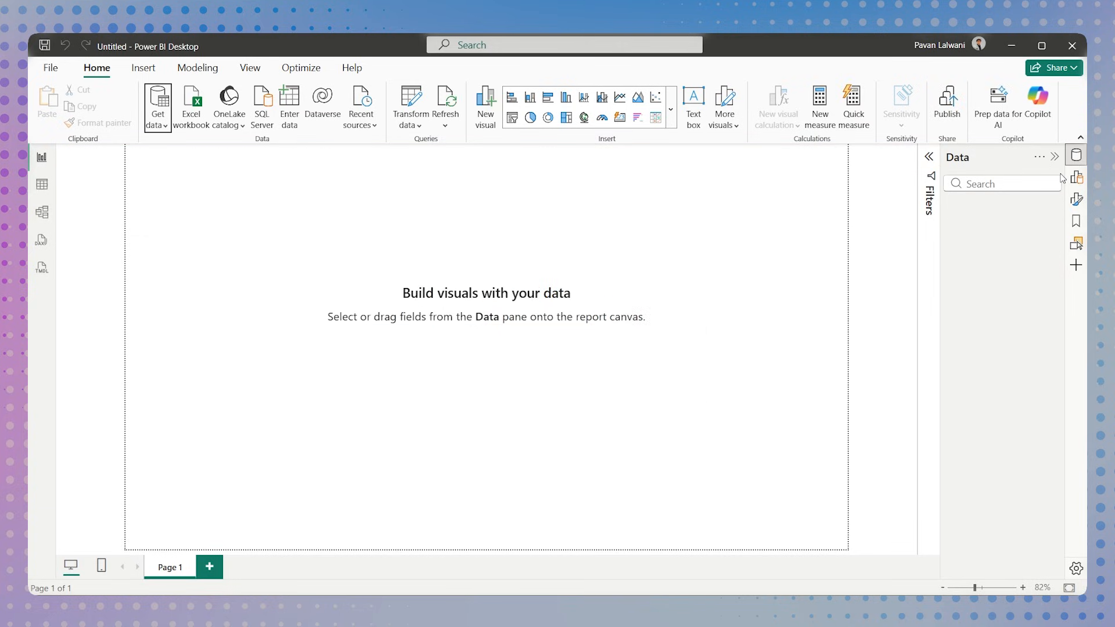
Add the Tax Money field from the Mail table to the report canvas as a visual and make it slightly smaller
left_click(954, 206)
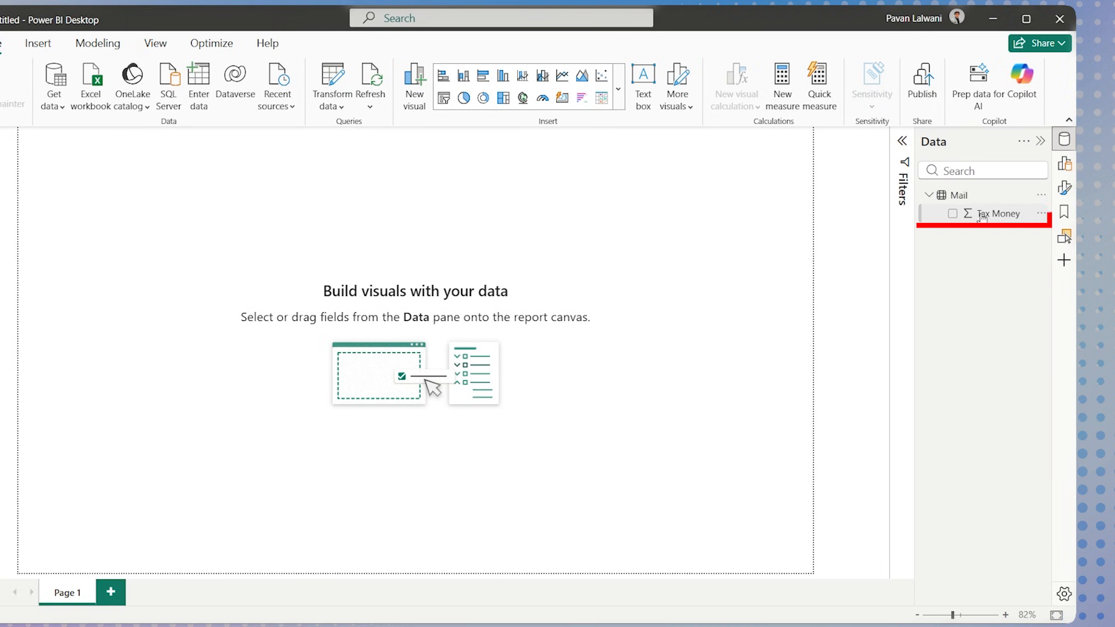
left_click_drag(981, 216, 232, 219)
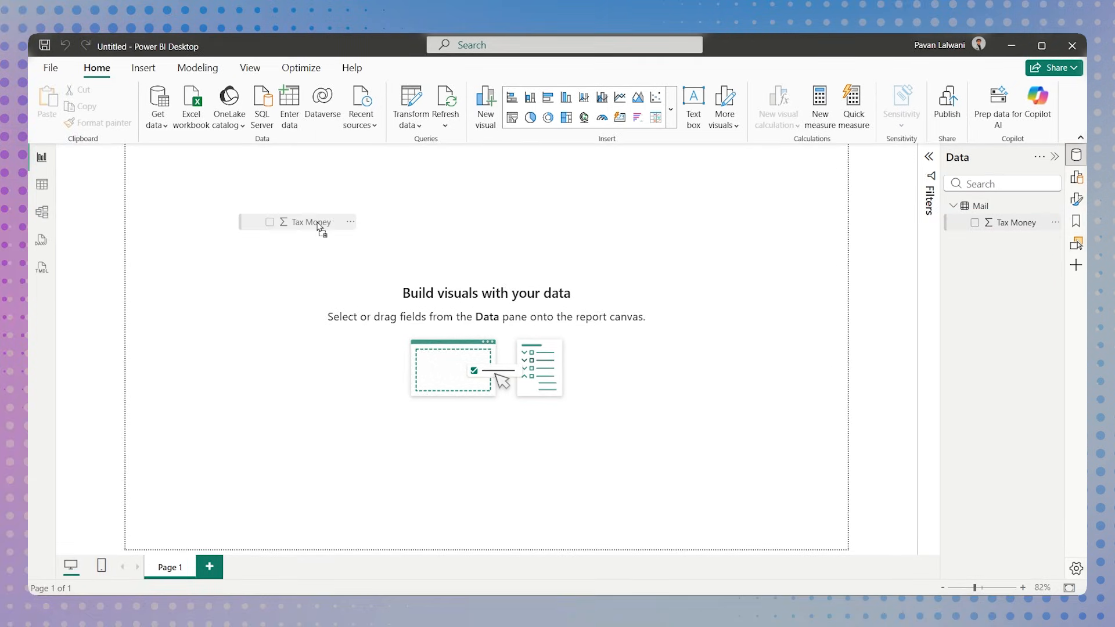
left_click_drag(318, 227, 310, 271)
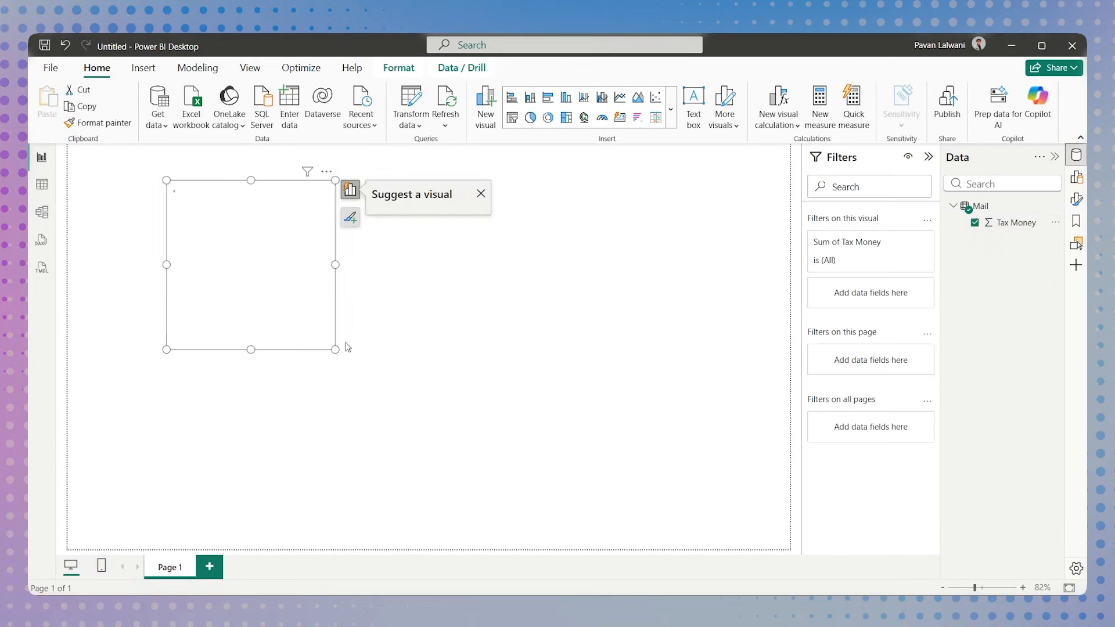
left_click_drag(334, 348, 328, 323)
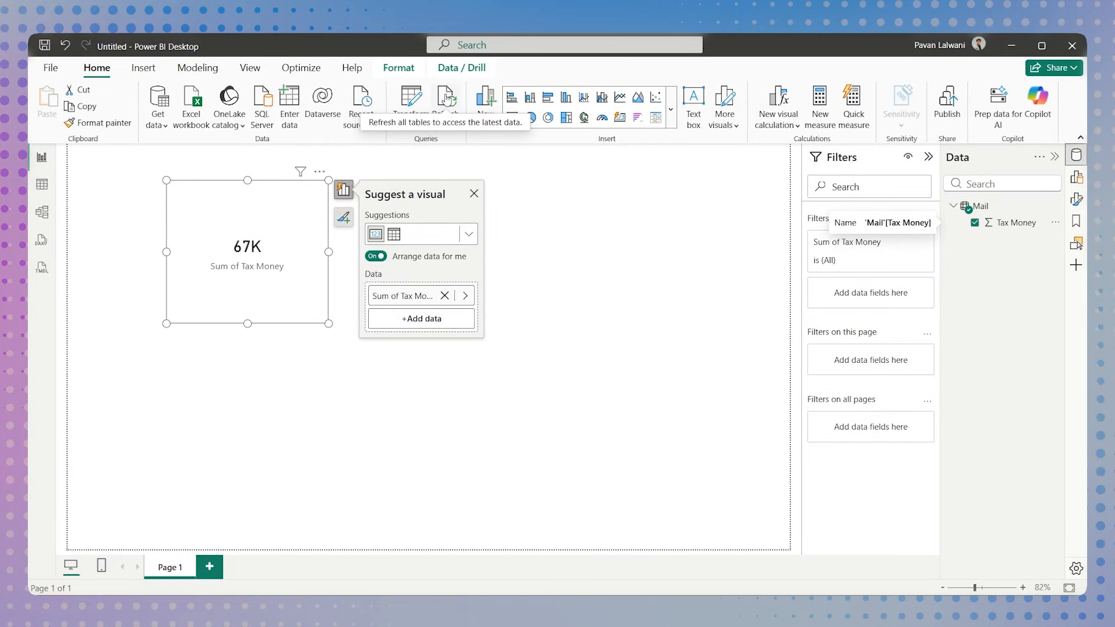
Switch to Outlook to view the payment messages in the Ola folder
key("alt+Tab")
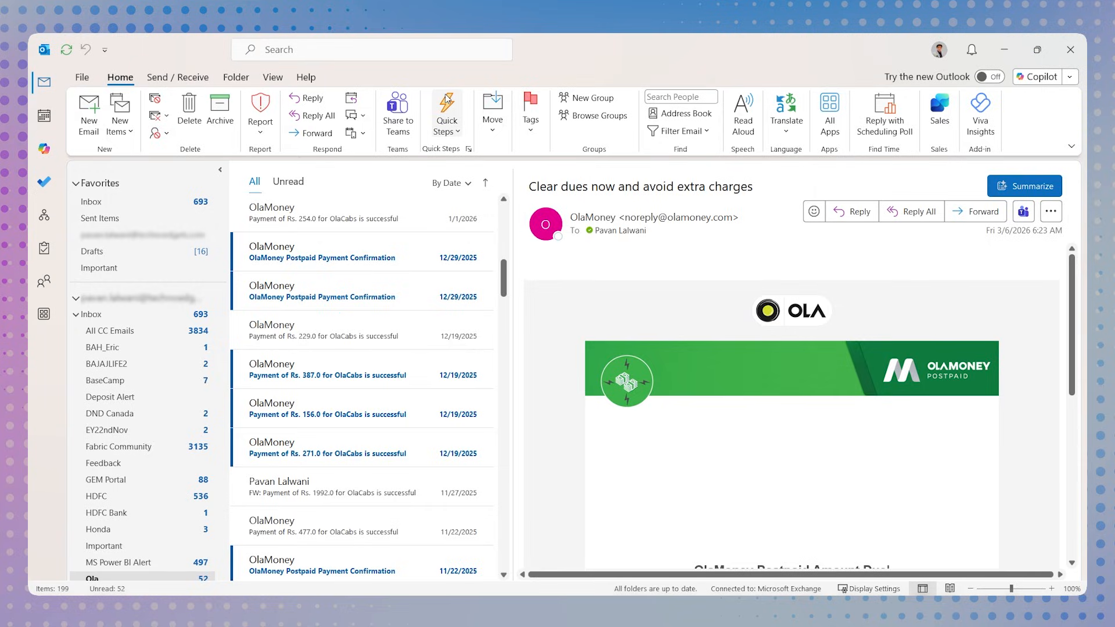